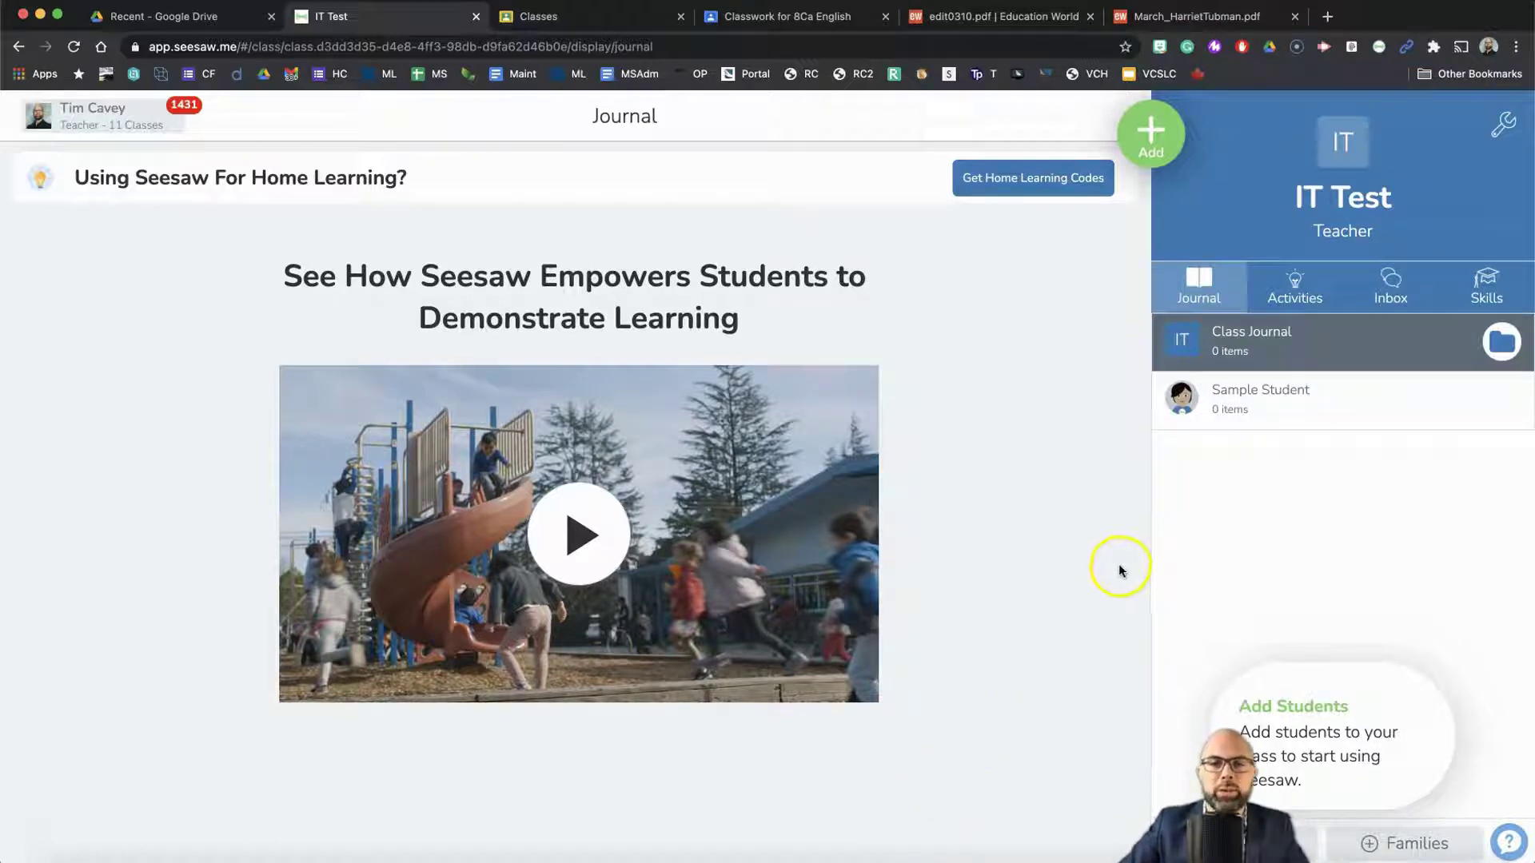
Open the green Add menu on the IT Test journal to show the student work, activity and announcement options.
left_click(1152, 140)
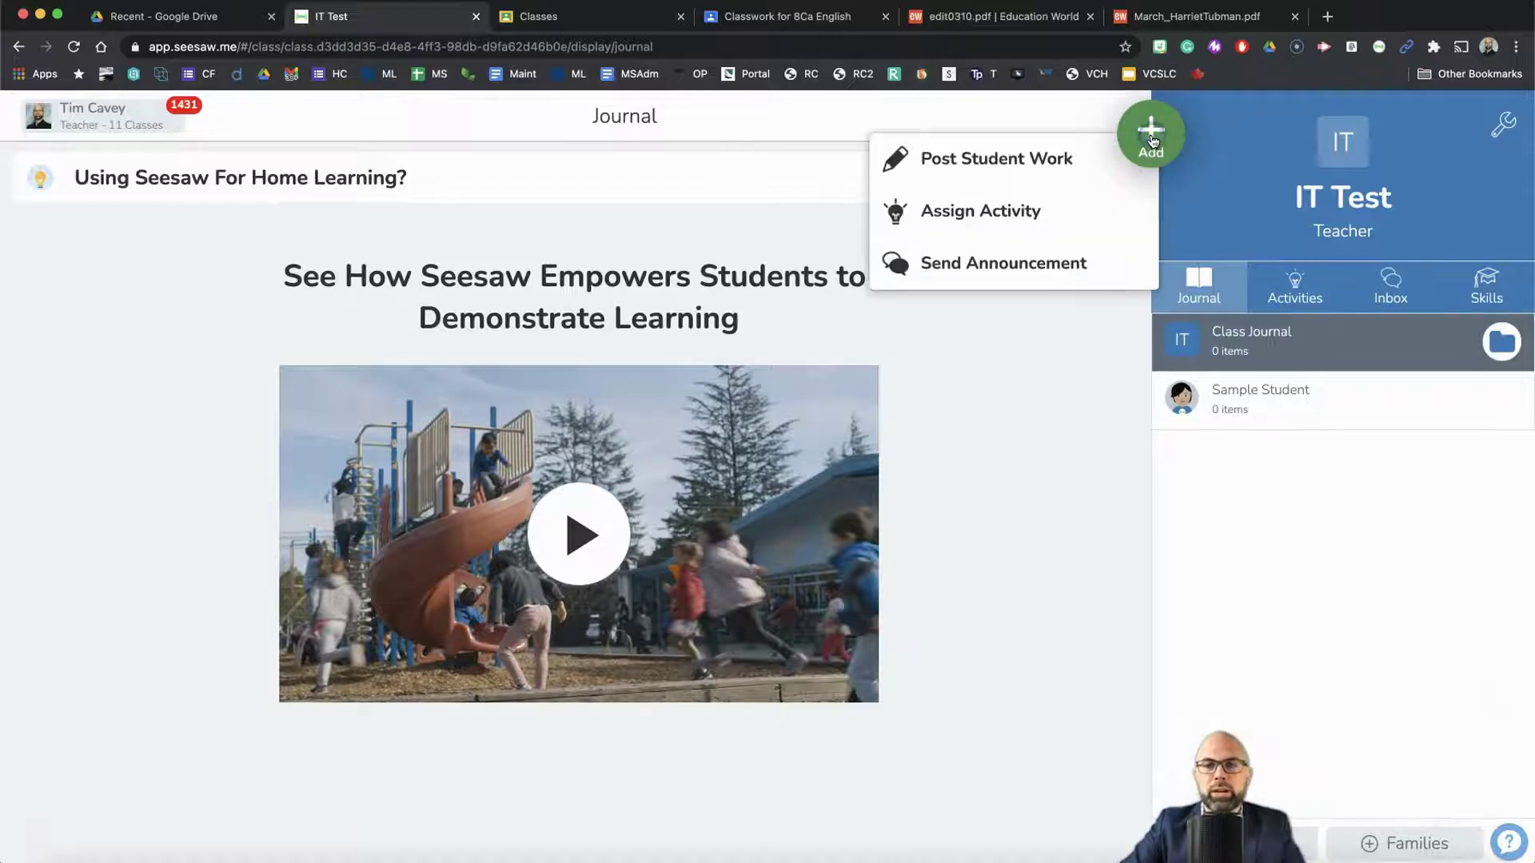
left_click(1035, 215)
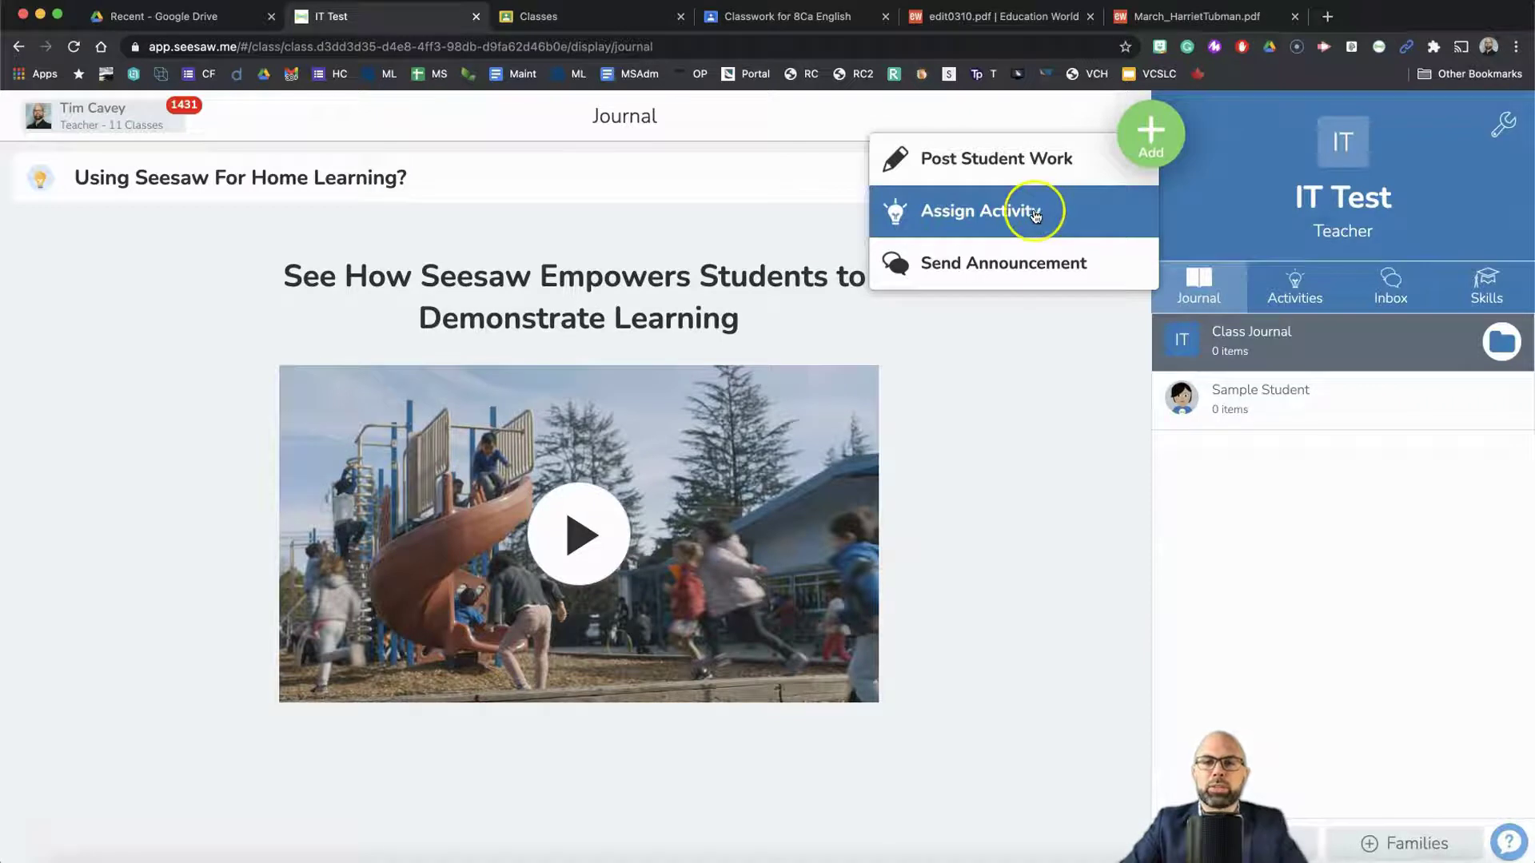
left_click(1155, 136)
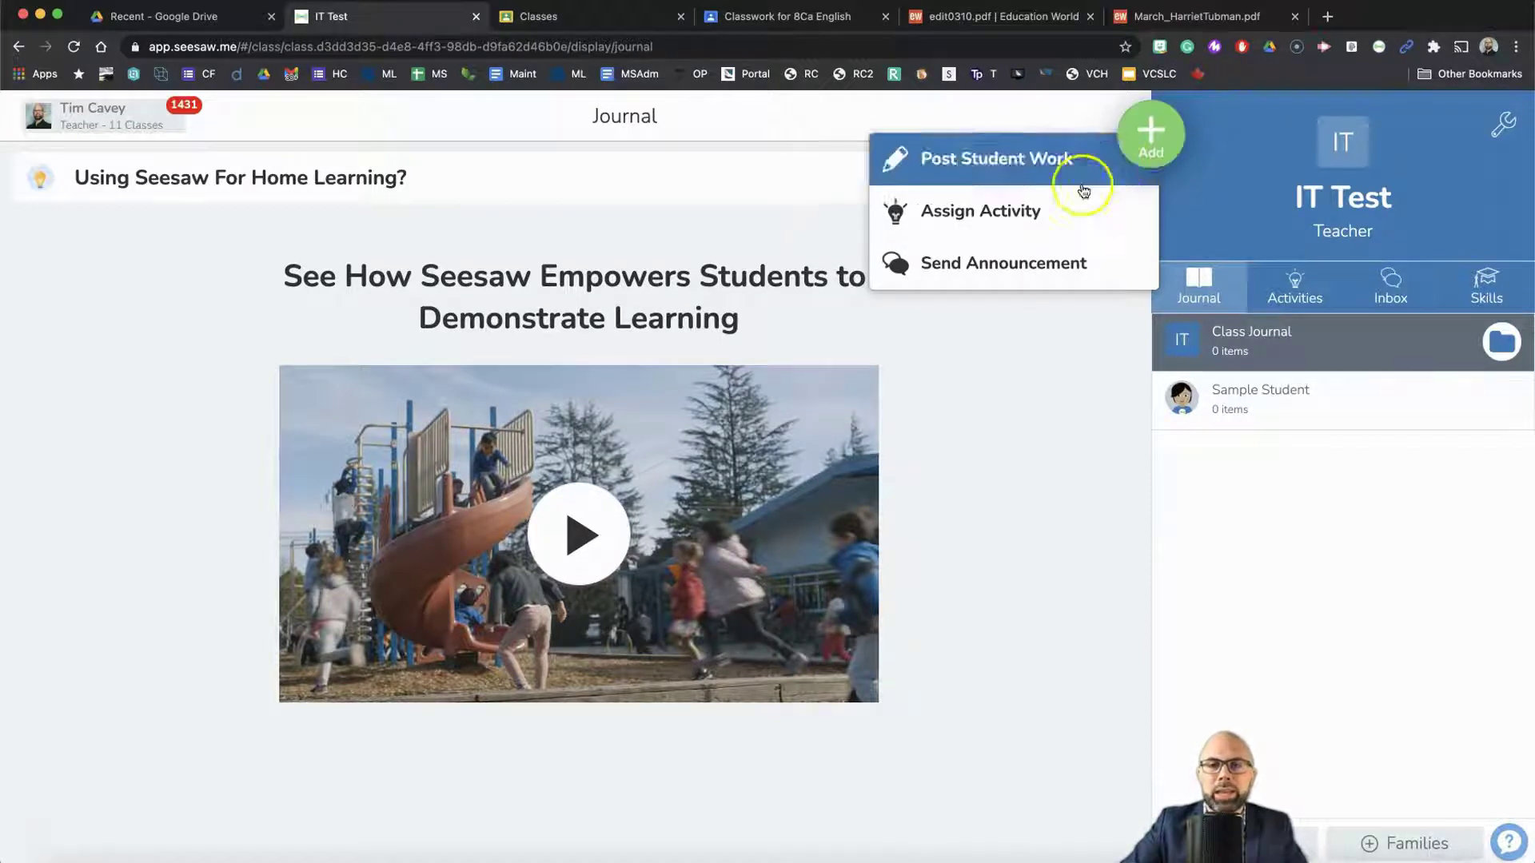
Under Assign Activity, open the Rosa Parks editing practice activity from My Library.
left_click(1004, 212)
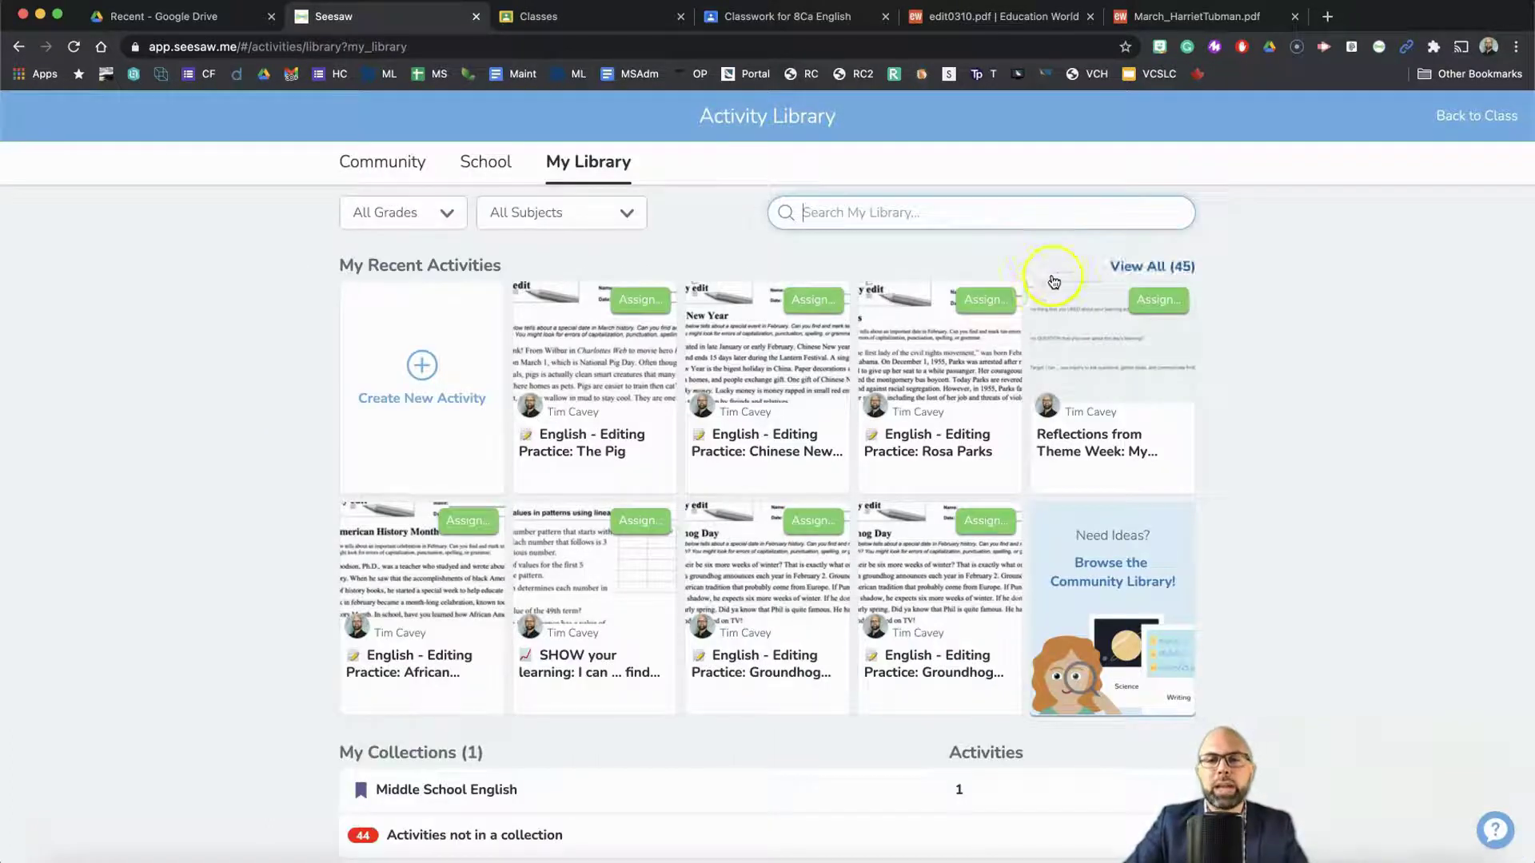
left_click(941, 372)
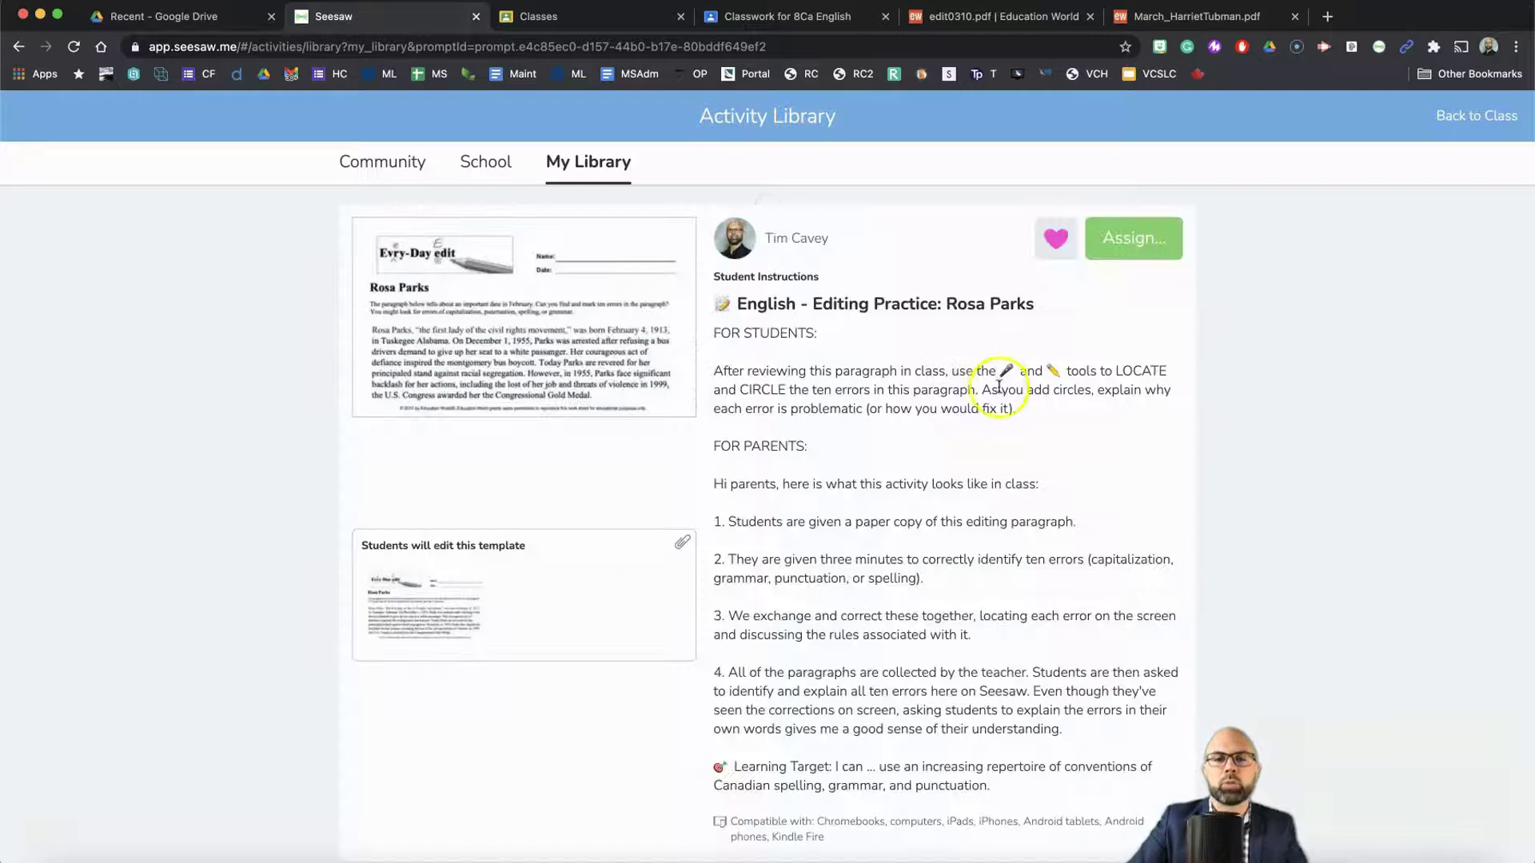
scroll(1002, 435, "down", 2)
scroll(1003, 436, "up", 2)
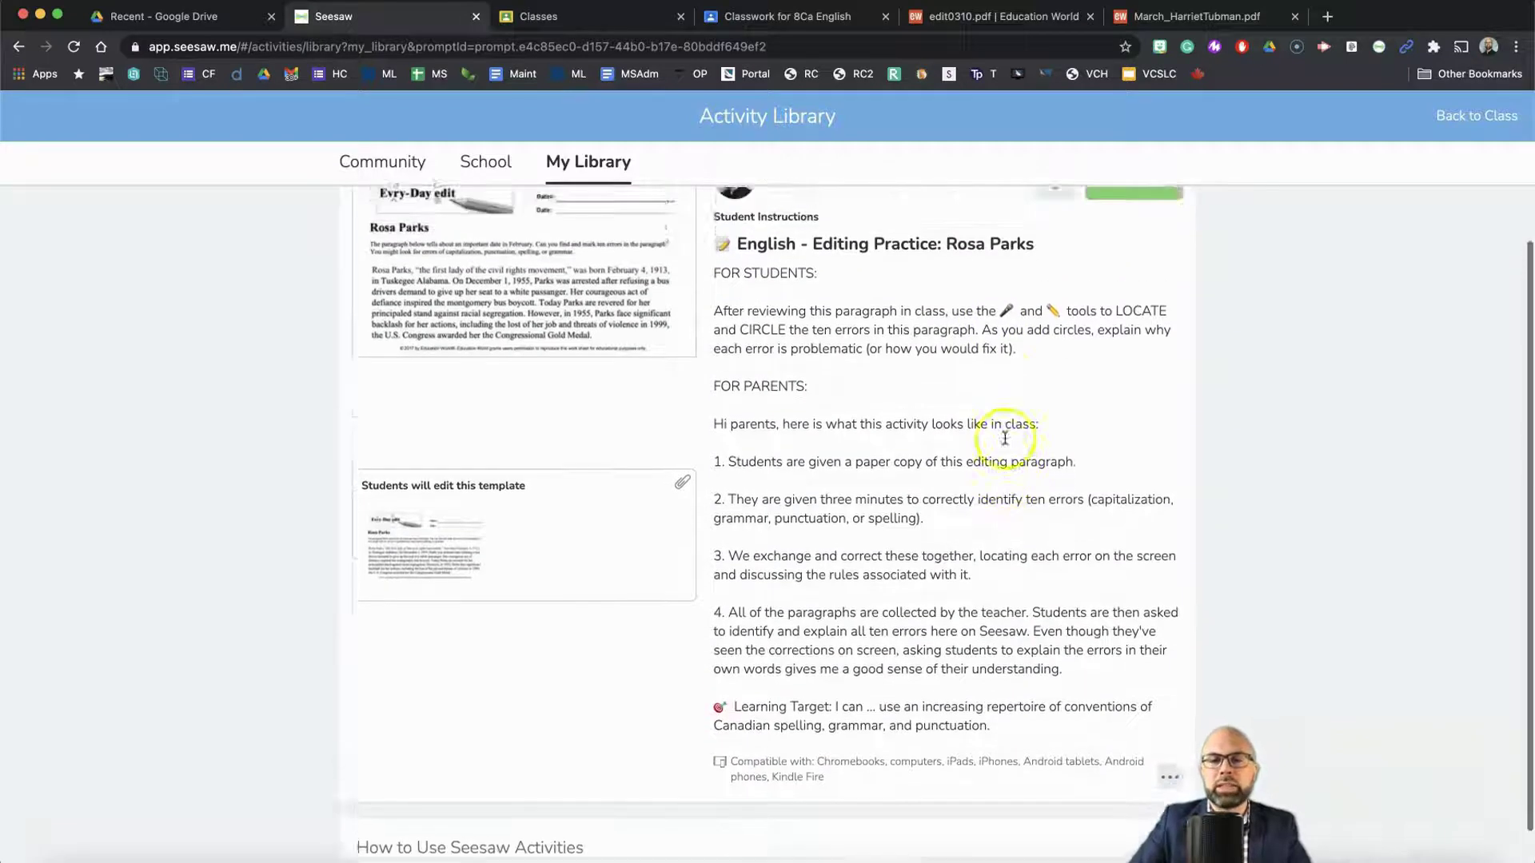
scroll(1009, 436, "down", 1)
scroll(1006, 442, "down", 1)
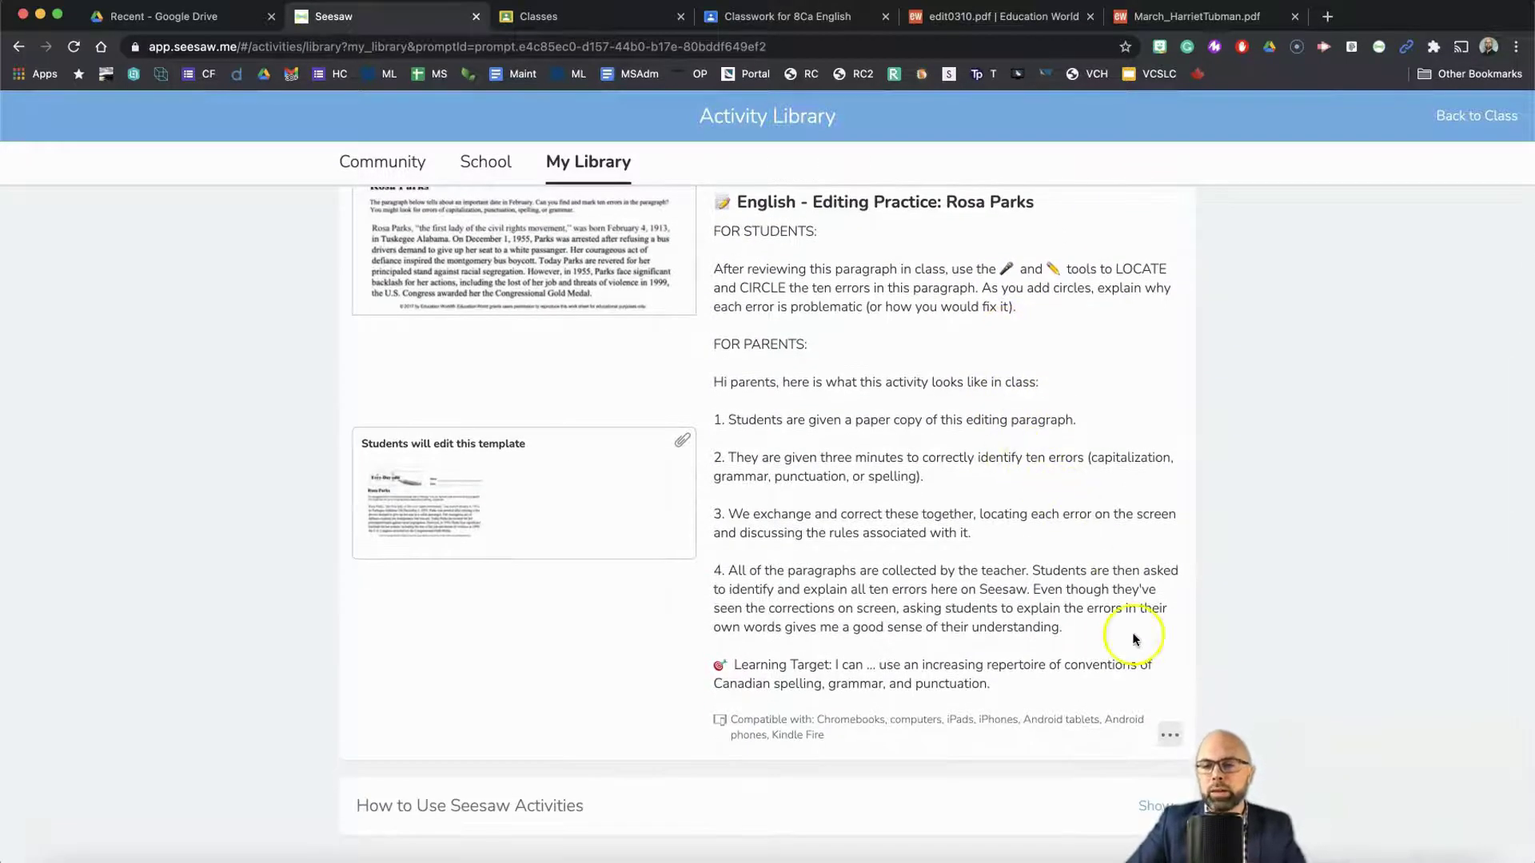
scroll(1158, 319, "up", 1)
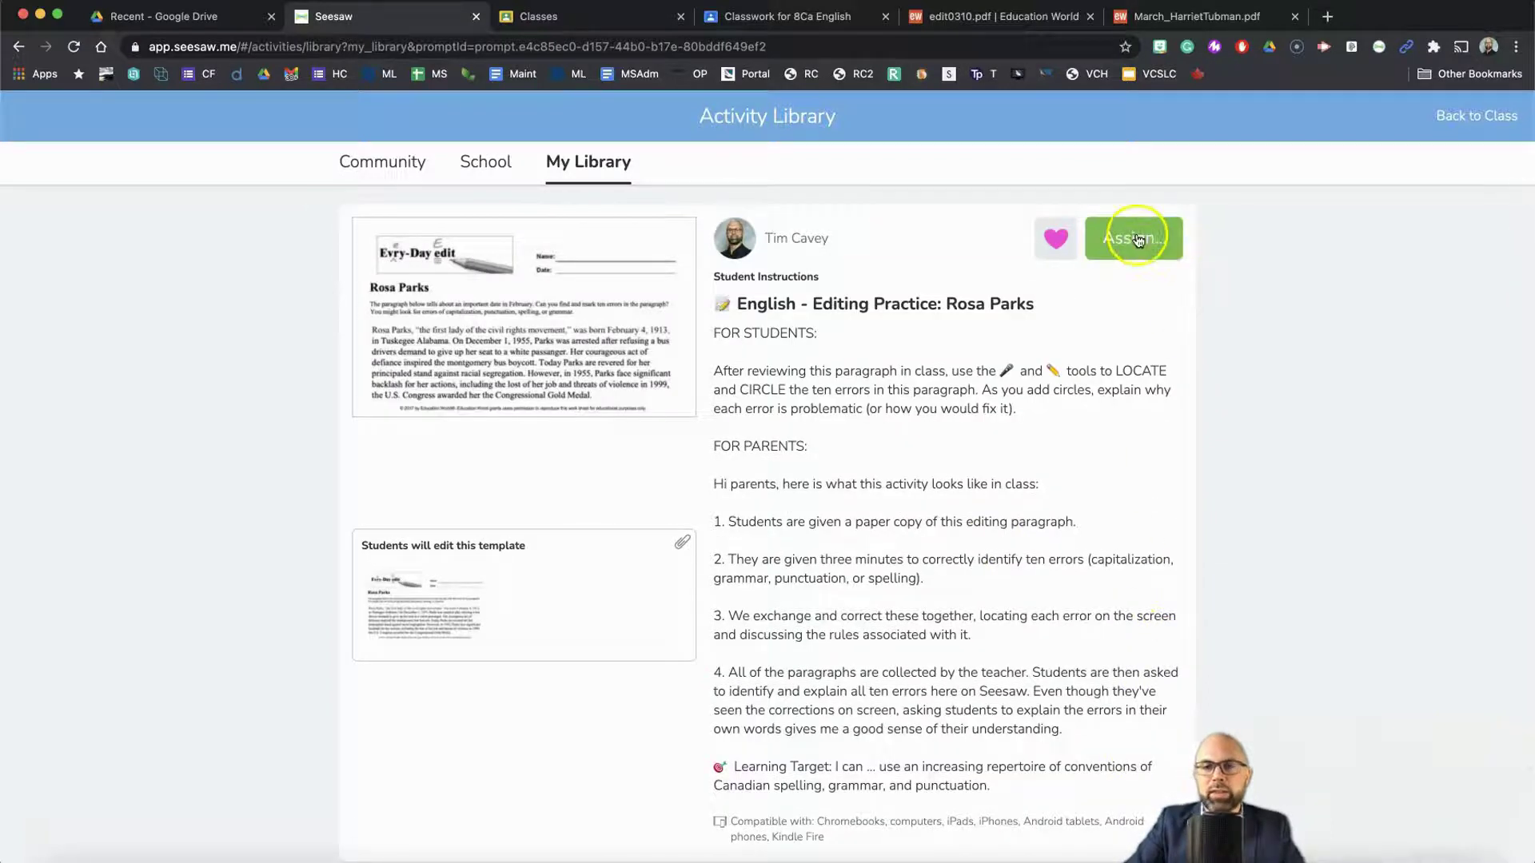
scroll(1129, 348, "down", 1)
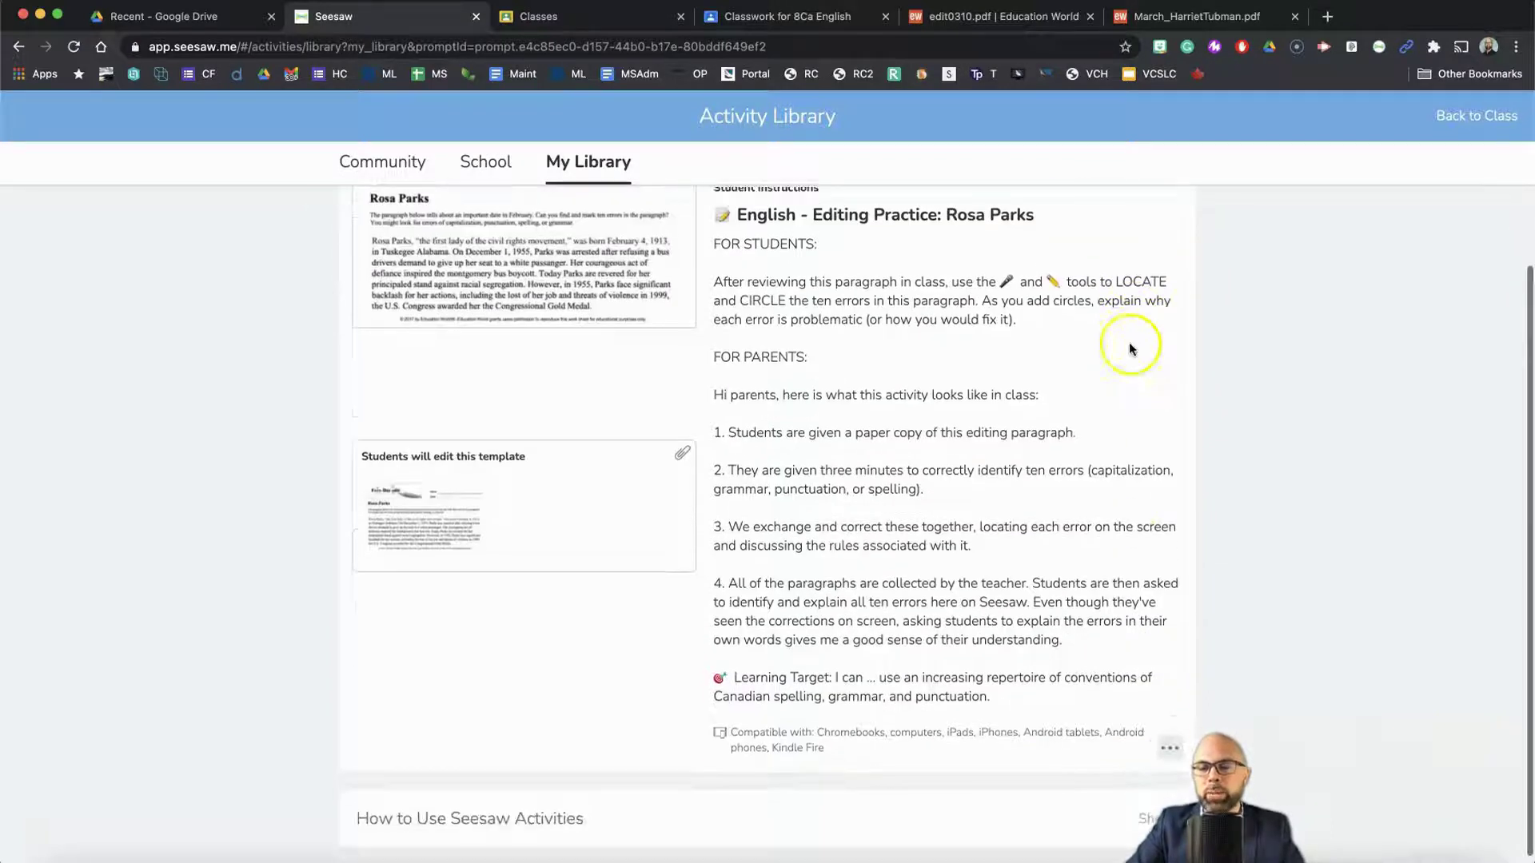
Make an editable copy of the Rosa Parks activity with Copy and Edit Activity.
left_click(1169, 752)
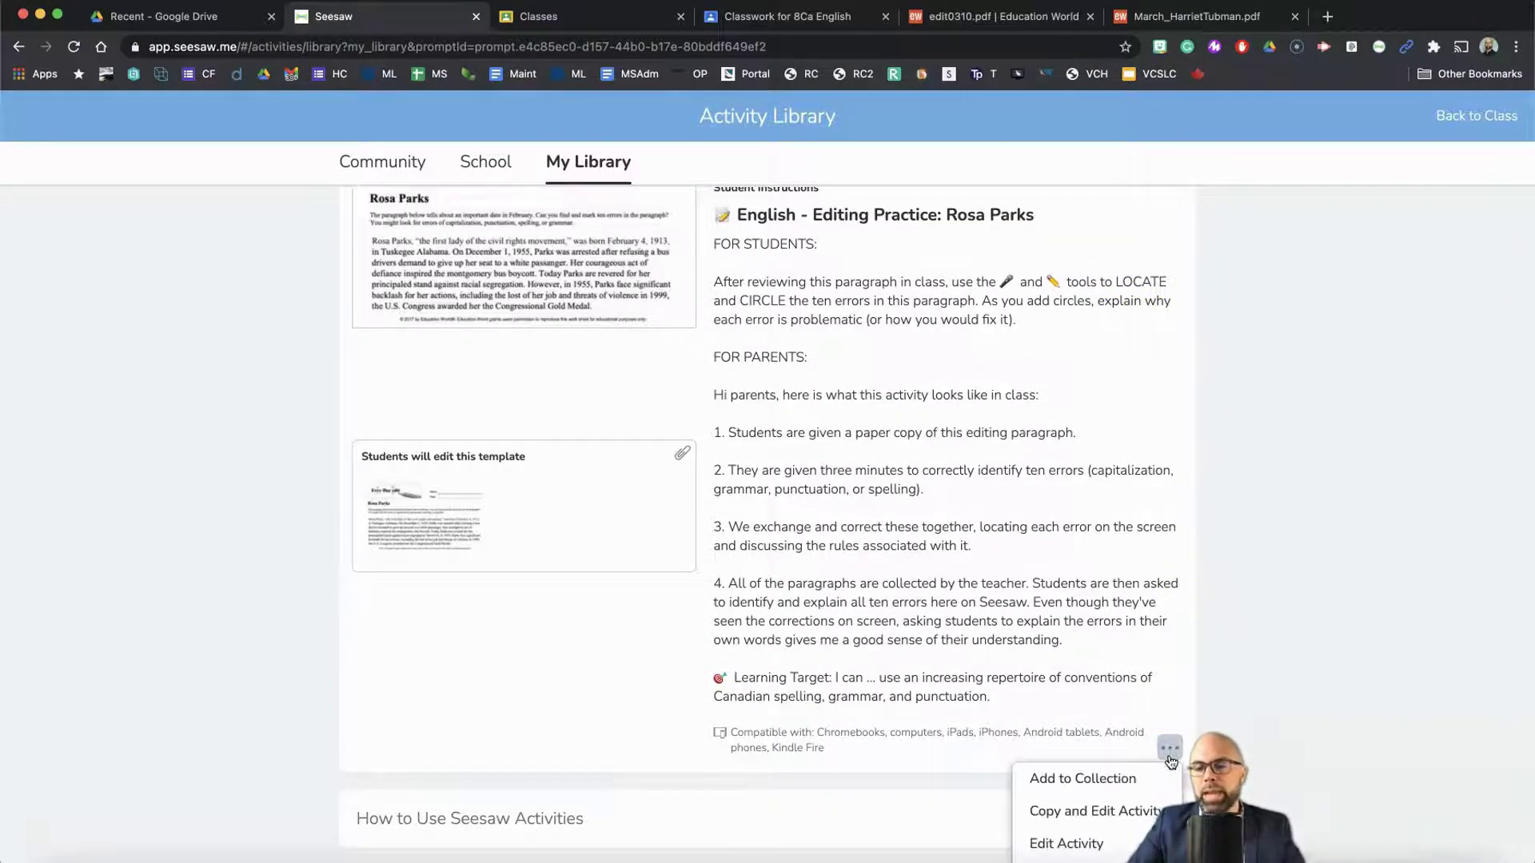
scroll(1151, 743, "down", 2)
left_click(1145, 733)
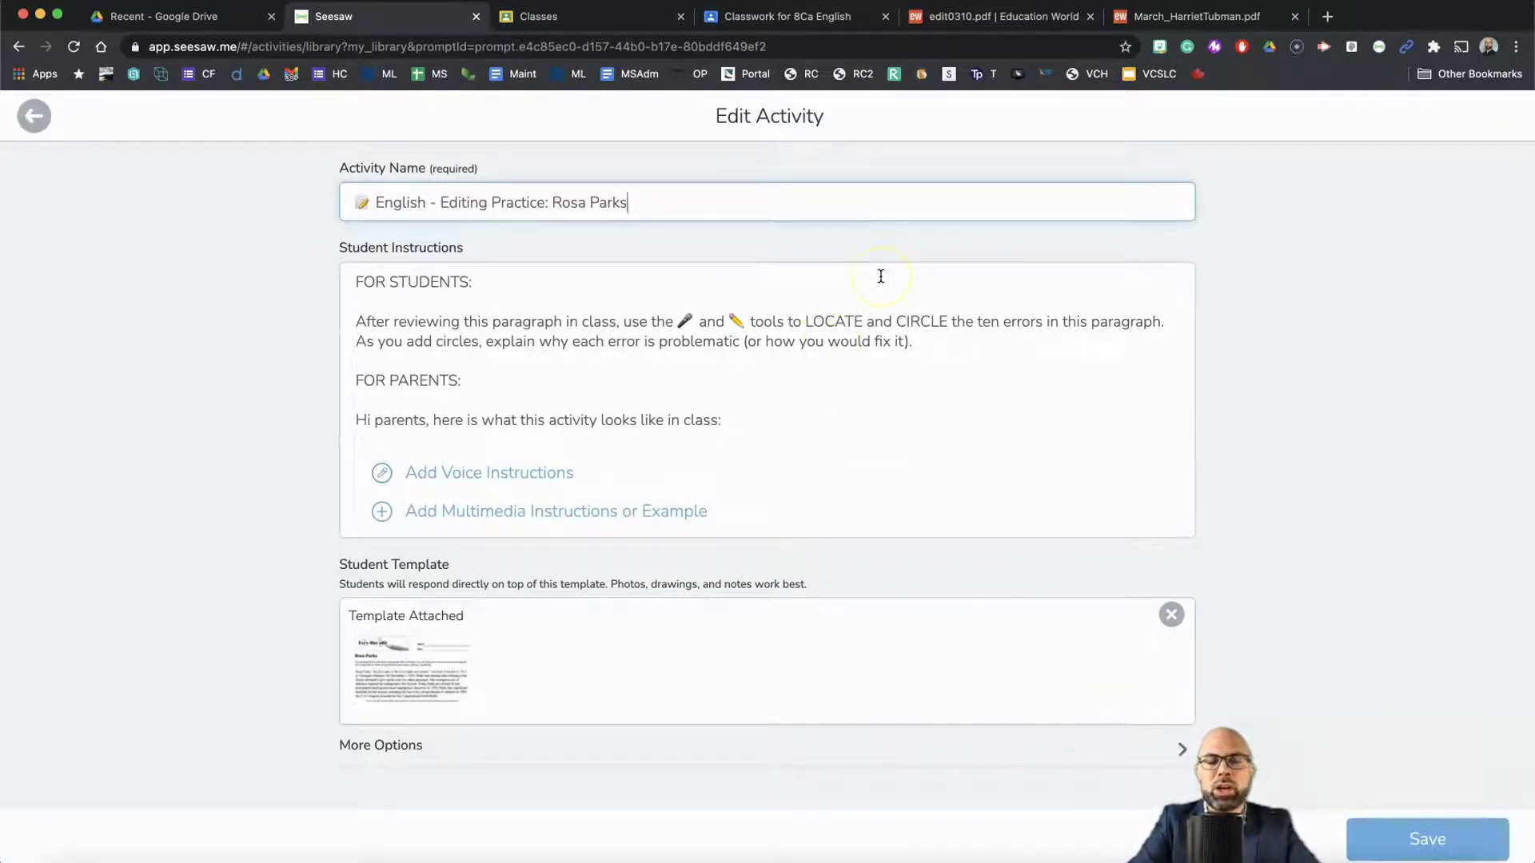
Rename the copy to 'English - Editing Practice: Harriet Tubman' and delete its Rosa Parks template.
key("alt+shift+Left")
key("alt+shift+Left")
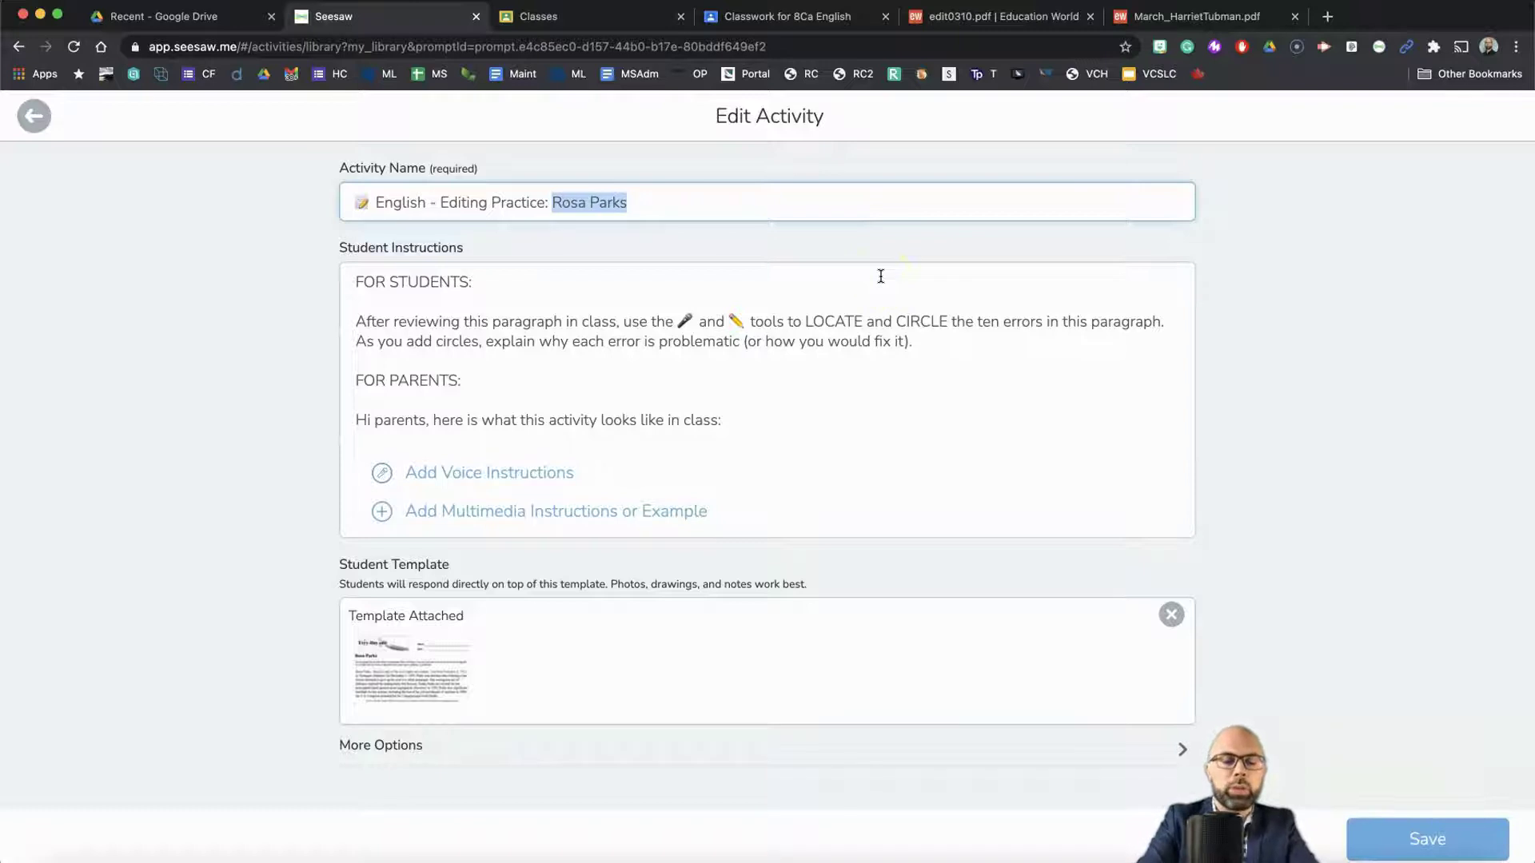
type("Harriet T")
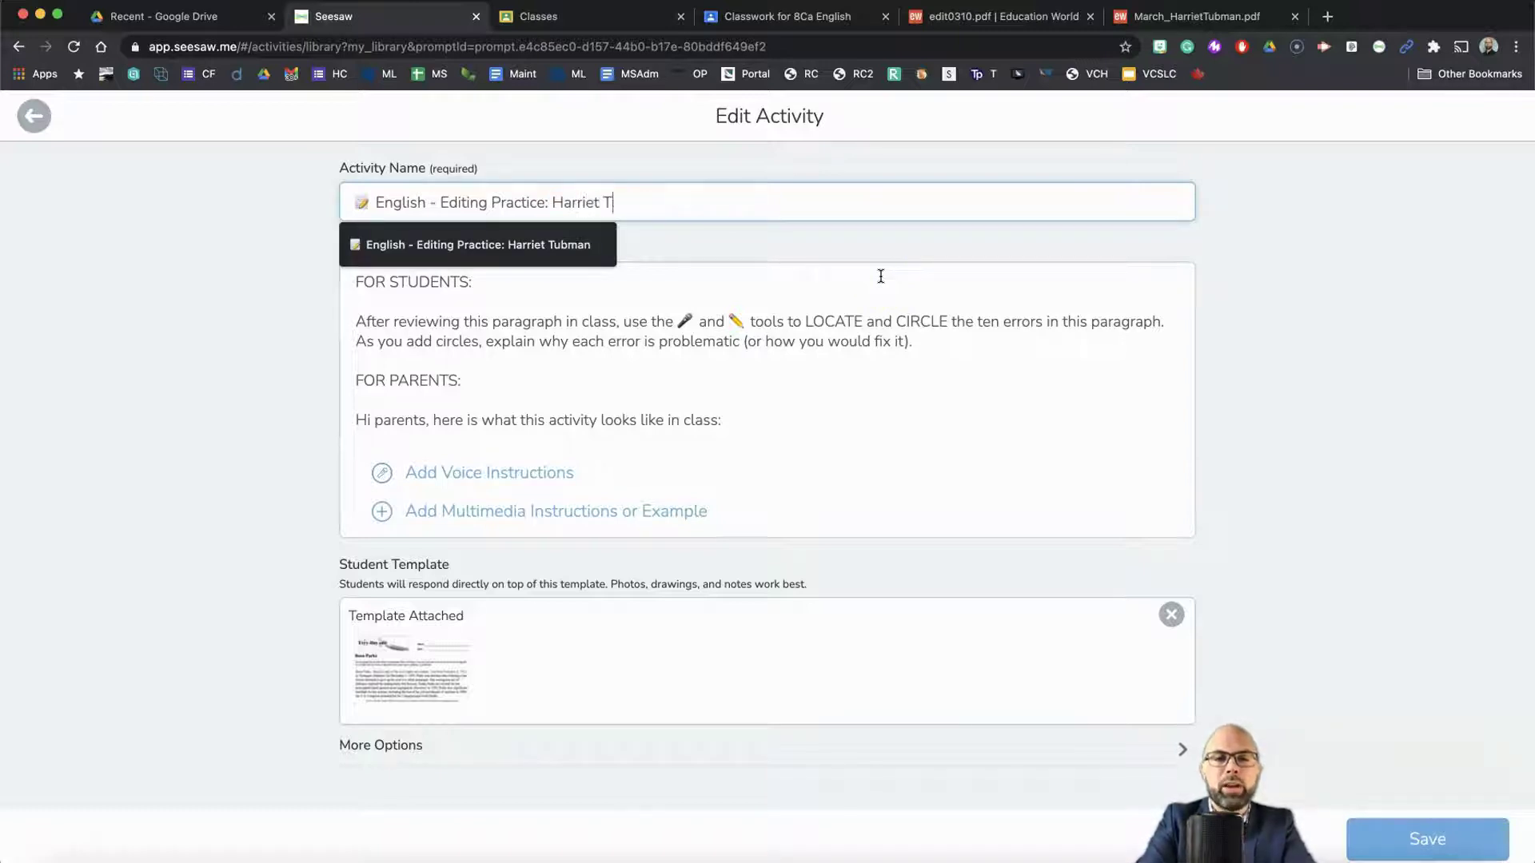
type("ubman")
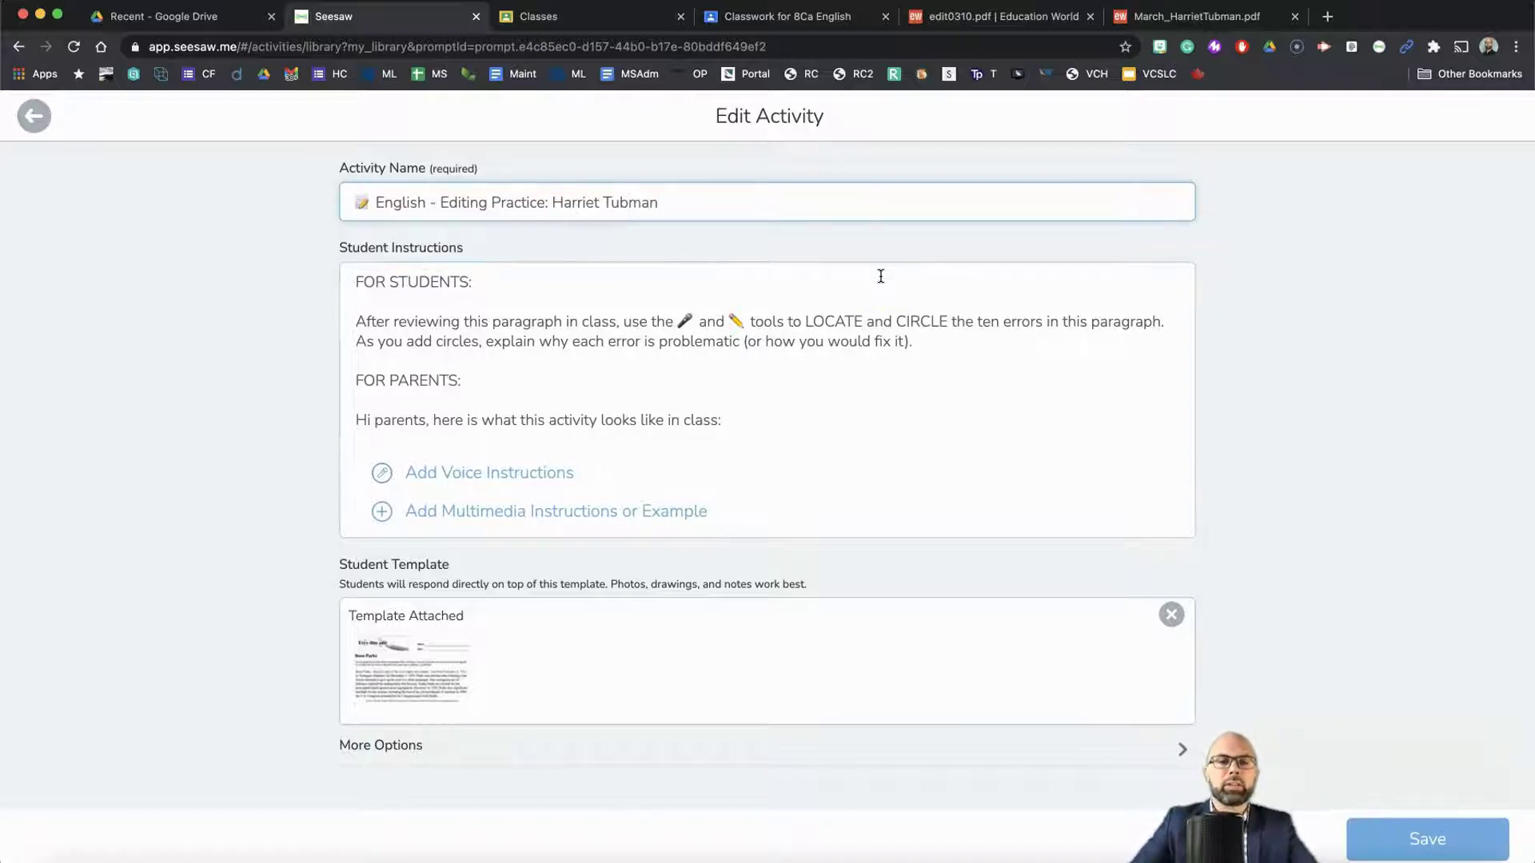
scroll(864, 332, "down", 2)
scroll(832, 342, "up", 2)
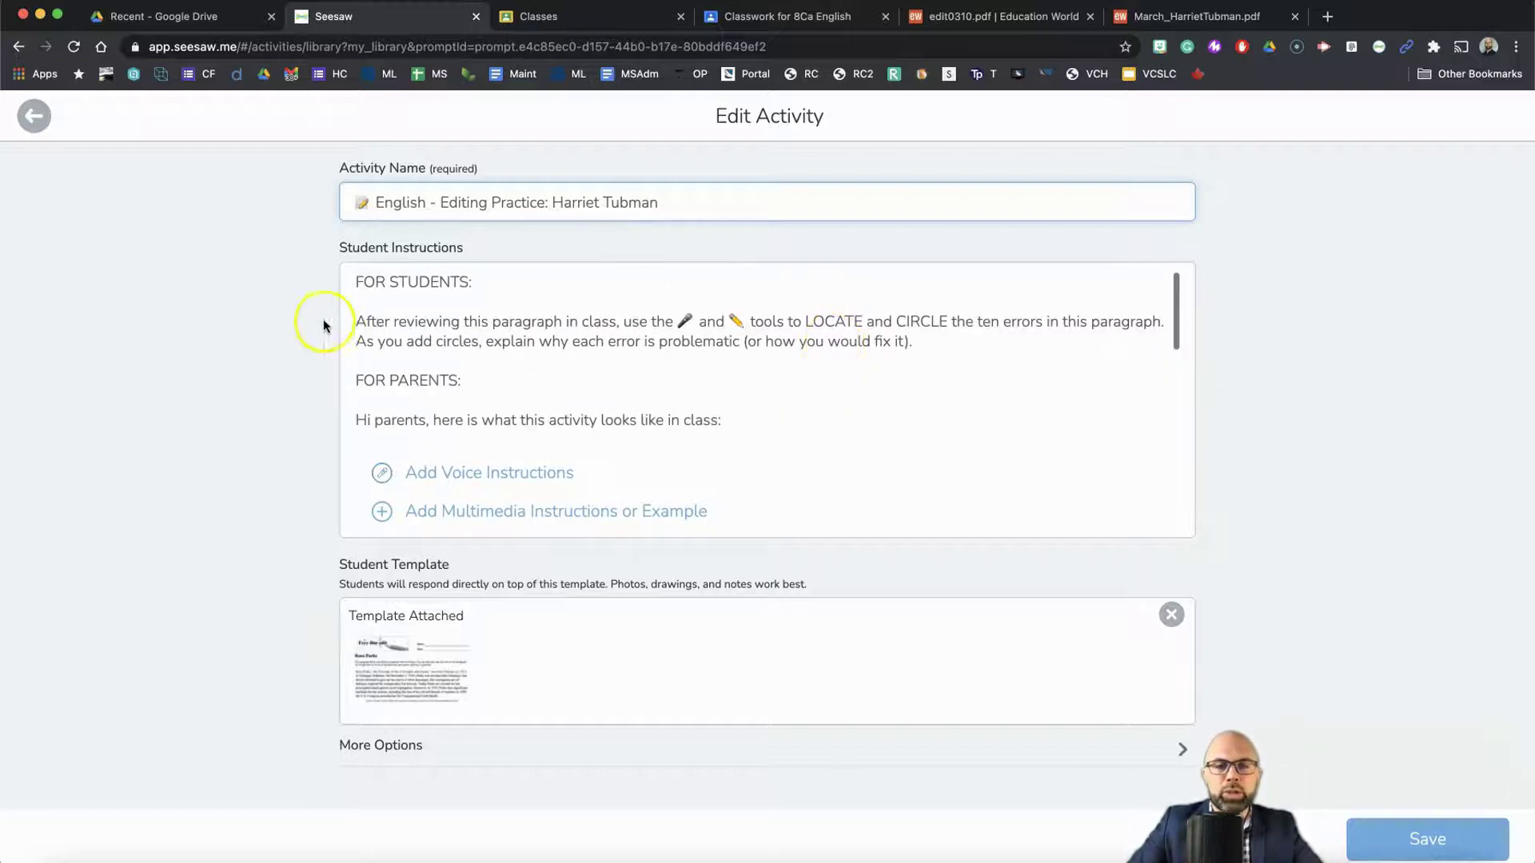
scroll(630, 355, "down", 5)
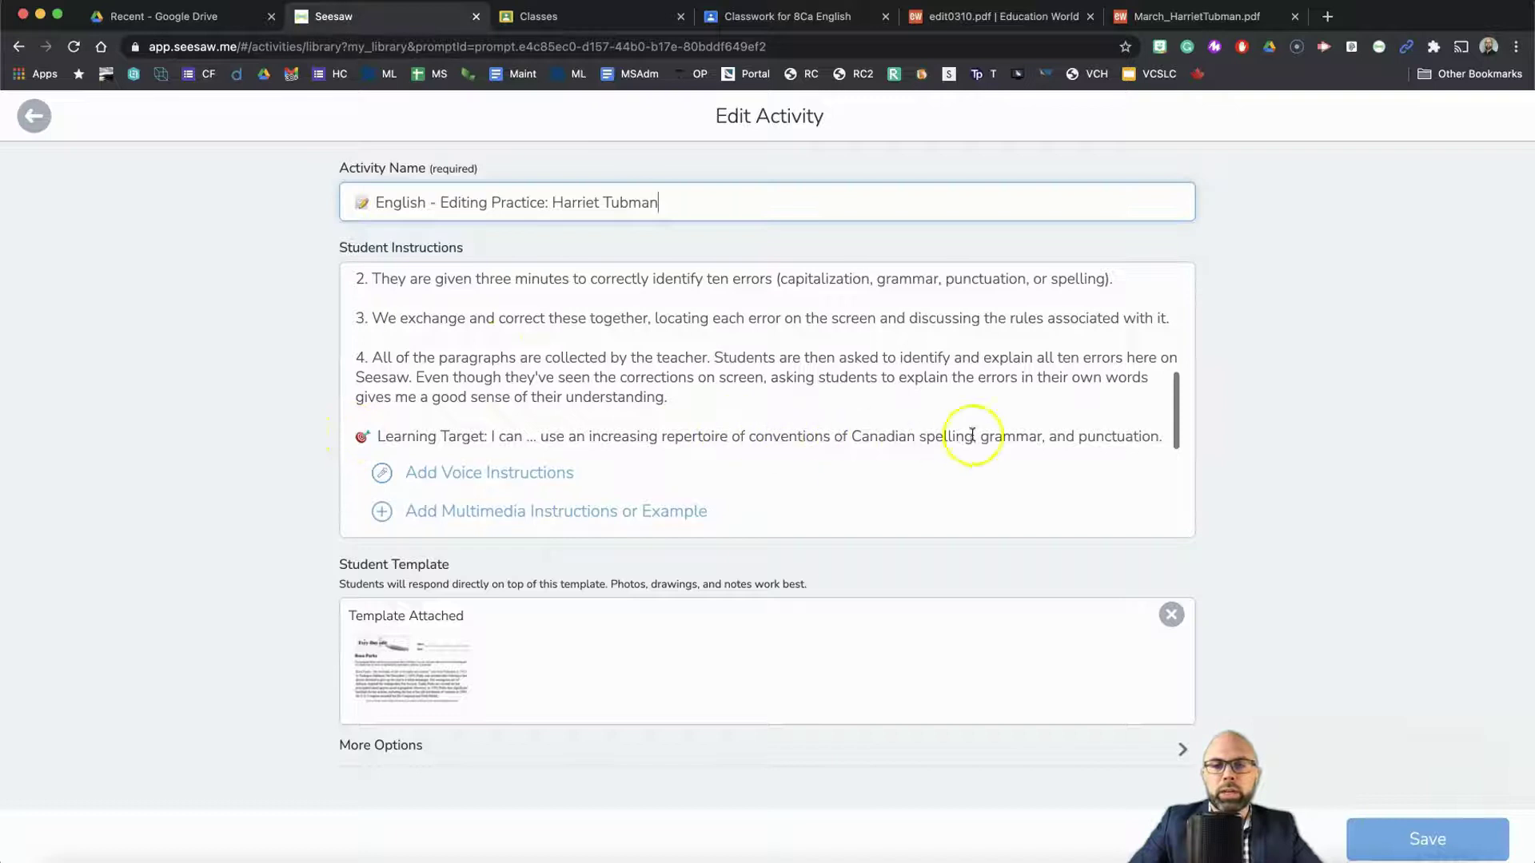
scroll(943, 370, "up", 1)
scroll(941, 368, "up", 3)
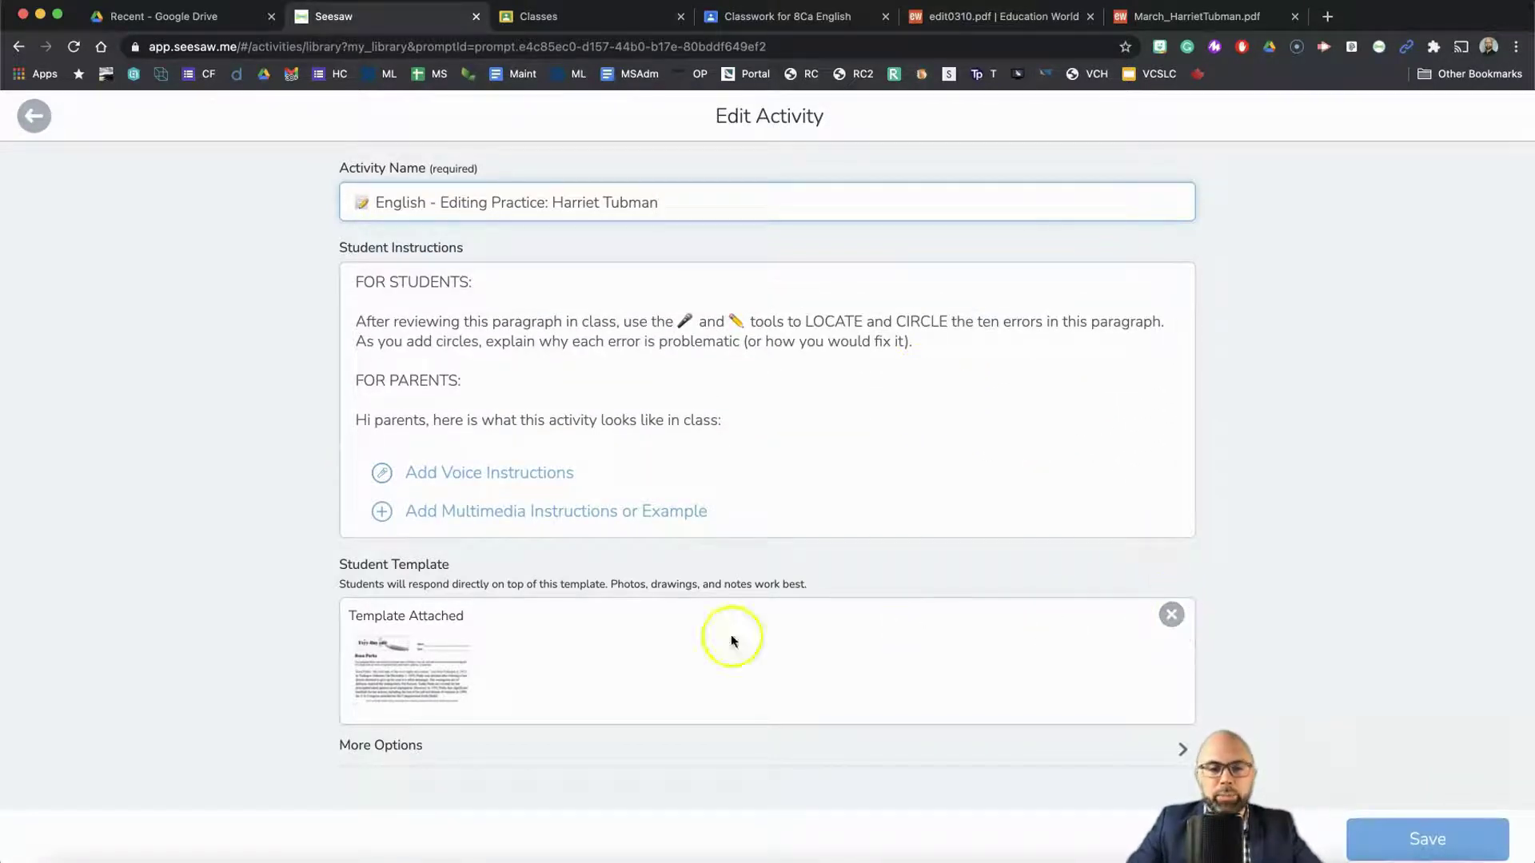
left_click(1170, 614)
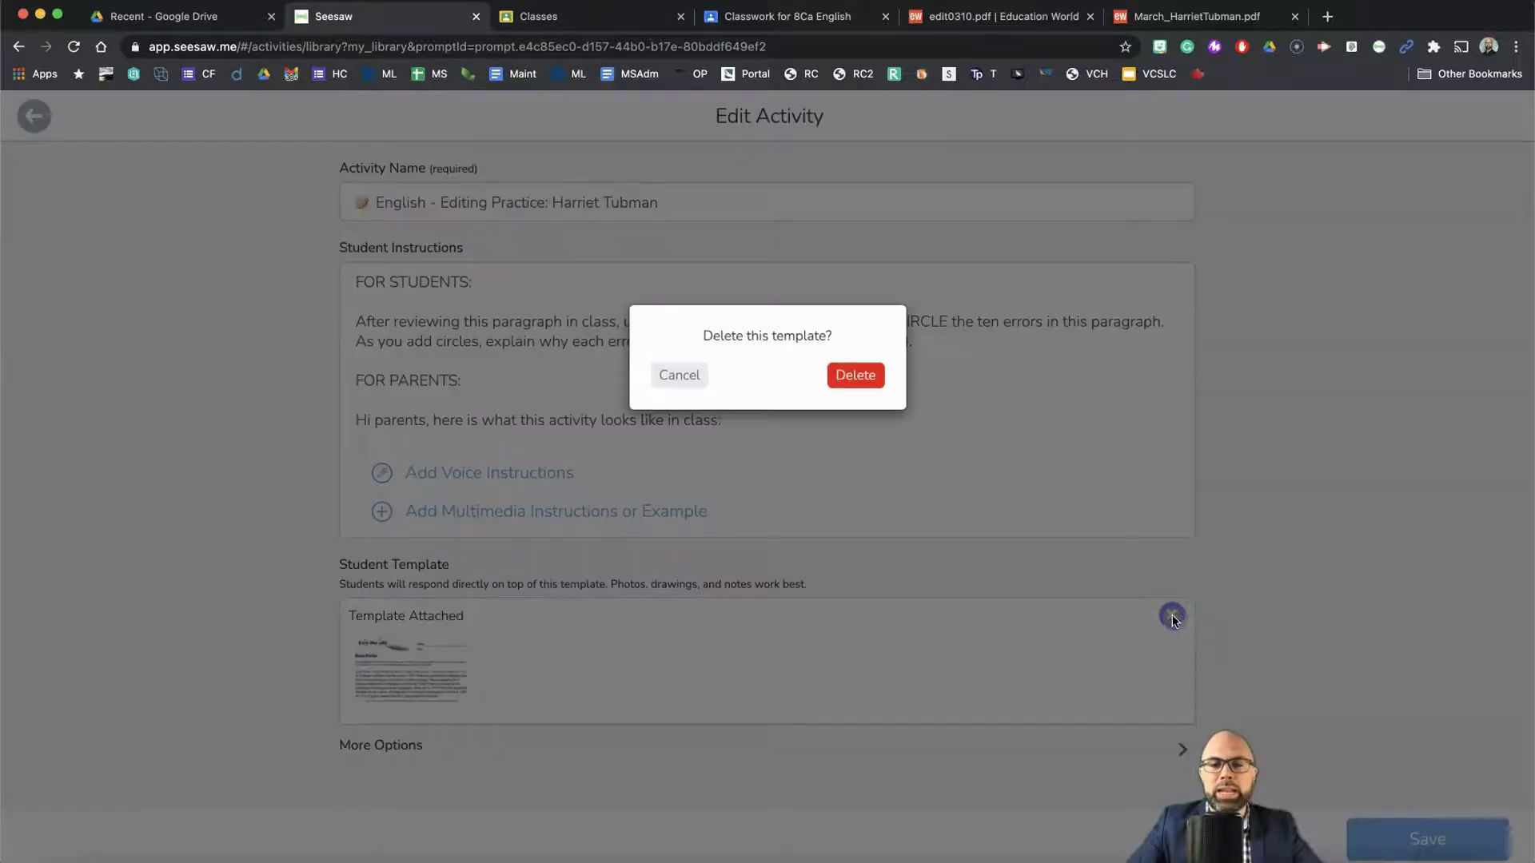
left_click(856, 380)
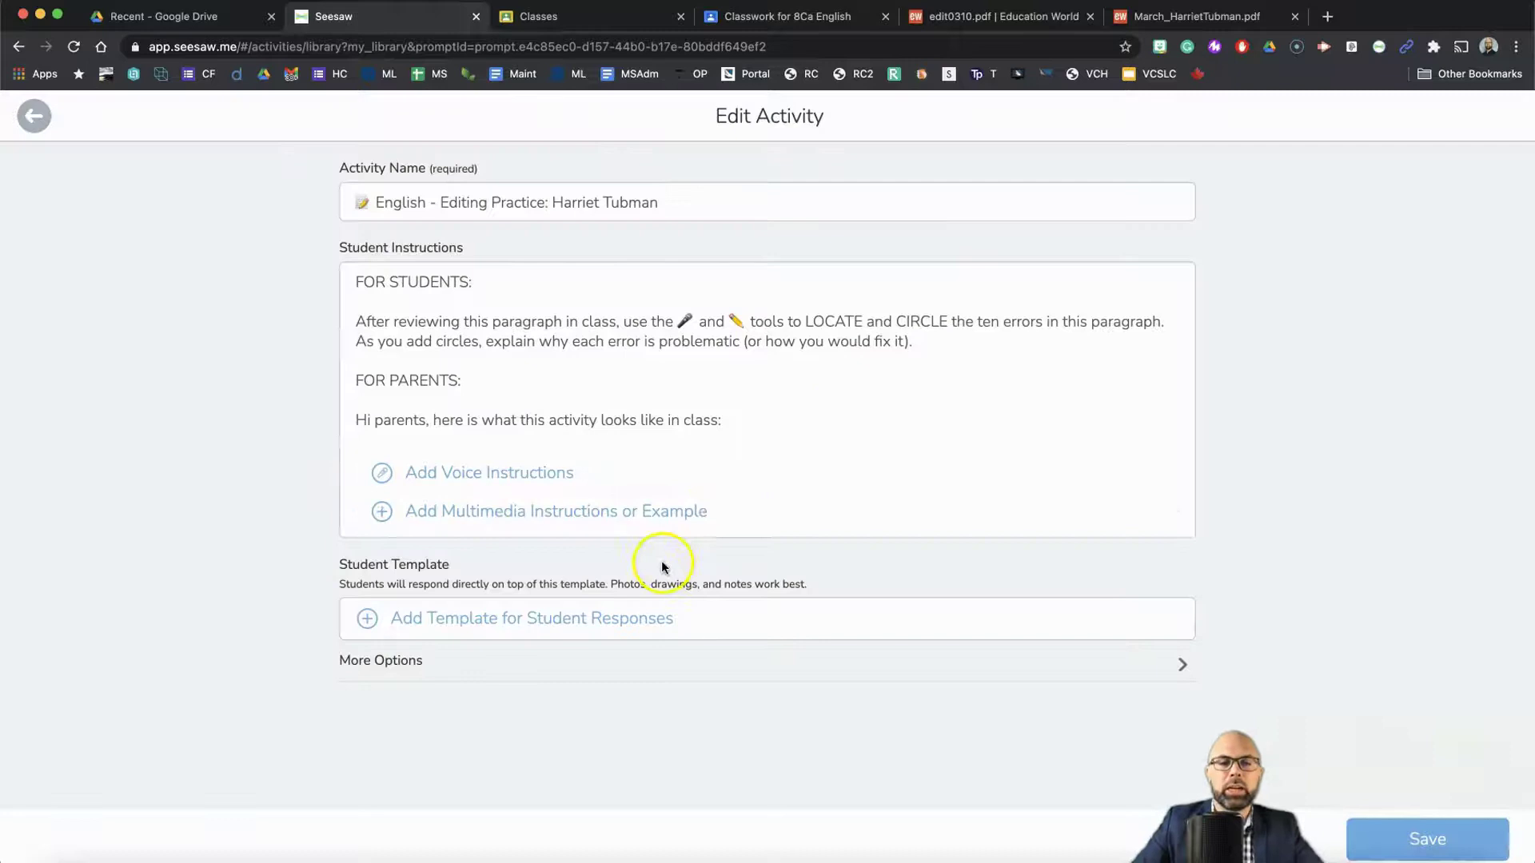
Open March_HarrietTubman.pdf on Education World and save a screenshot of its first worksheet to the desktop.
left_click(985, 16)
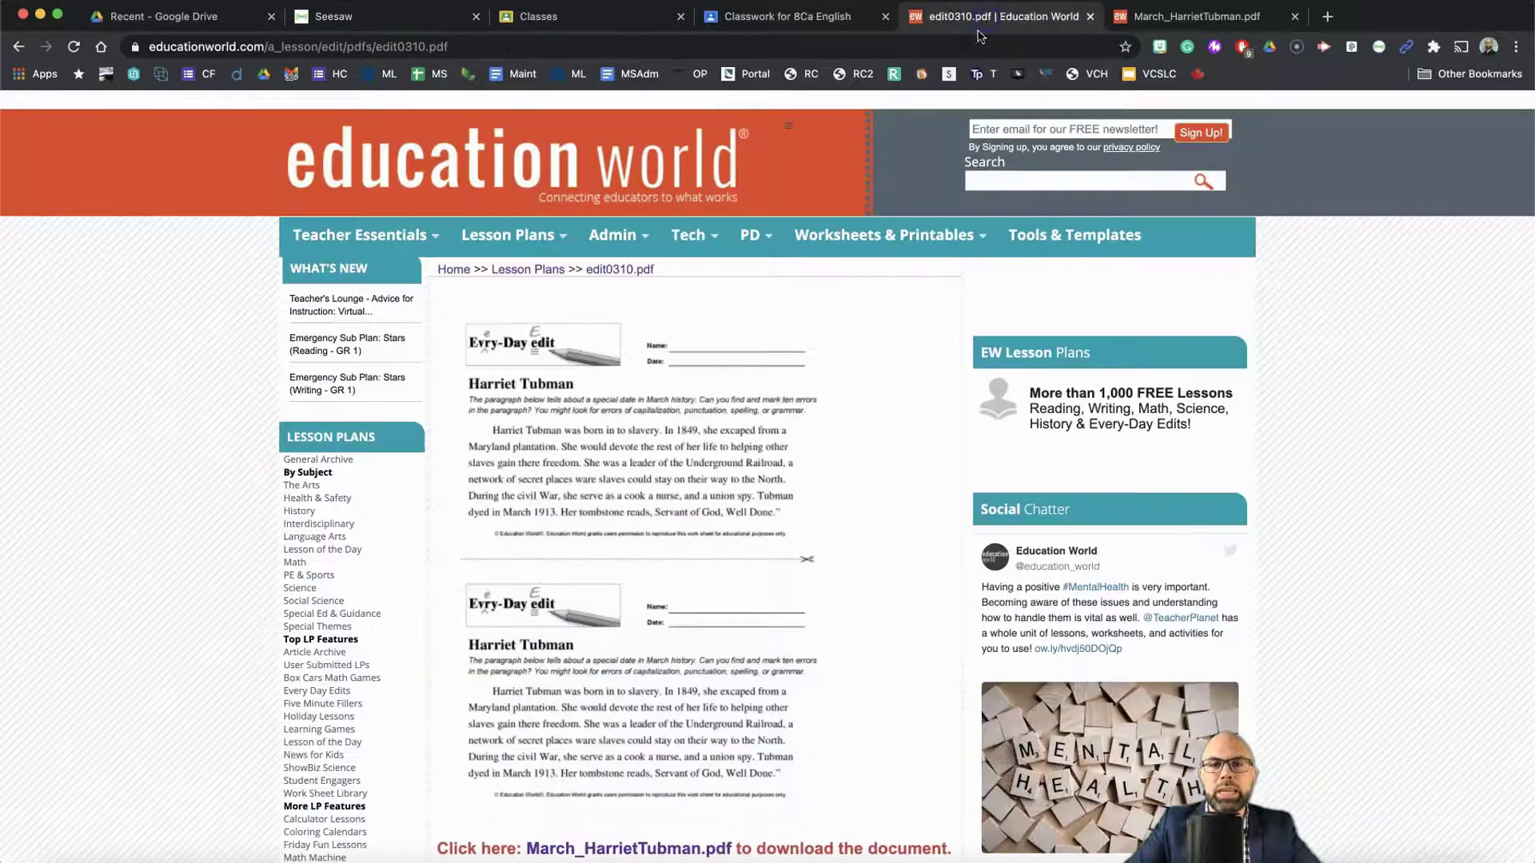
left_click(1197, 22)
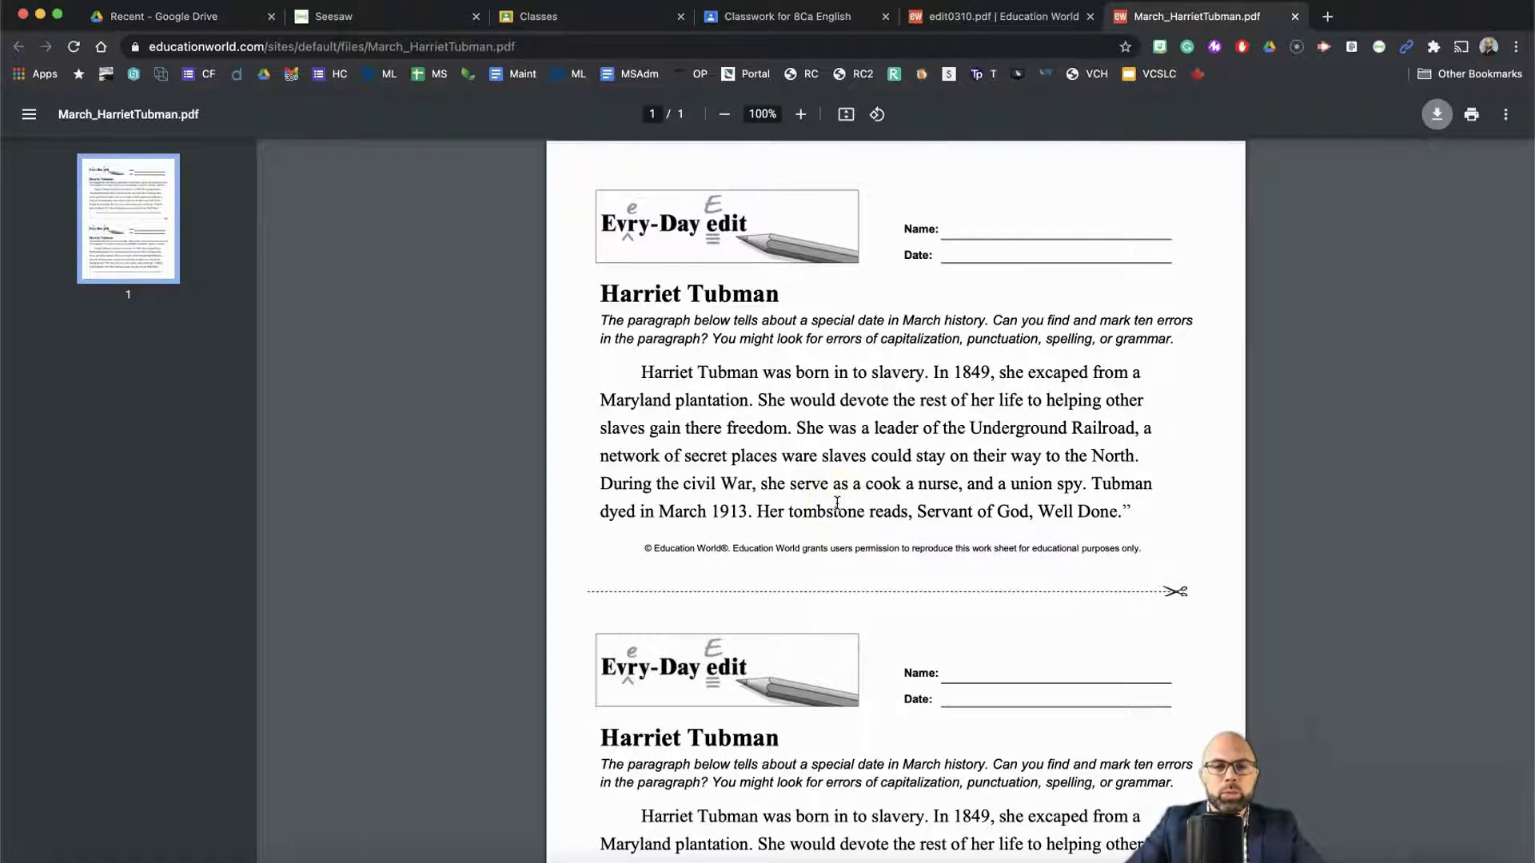
left_click_drag(551, 154, 1239, 571)
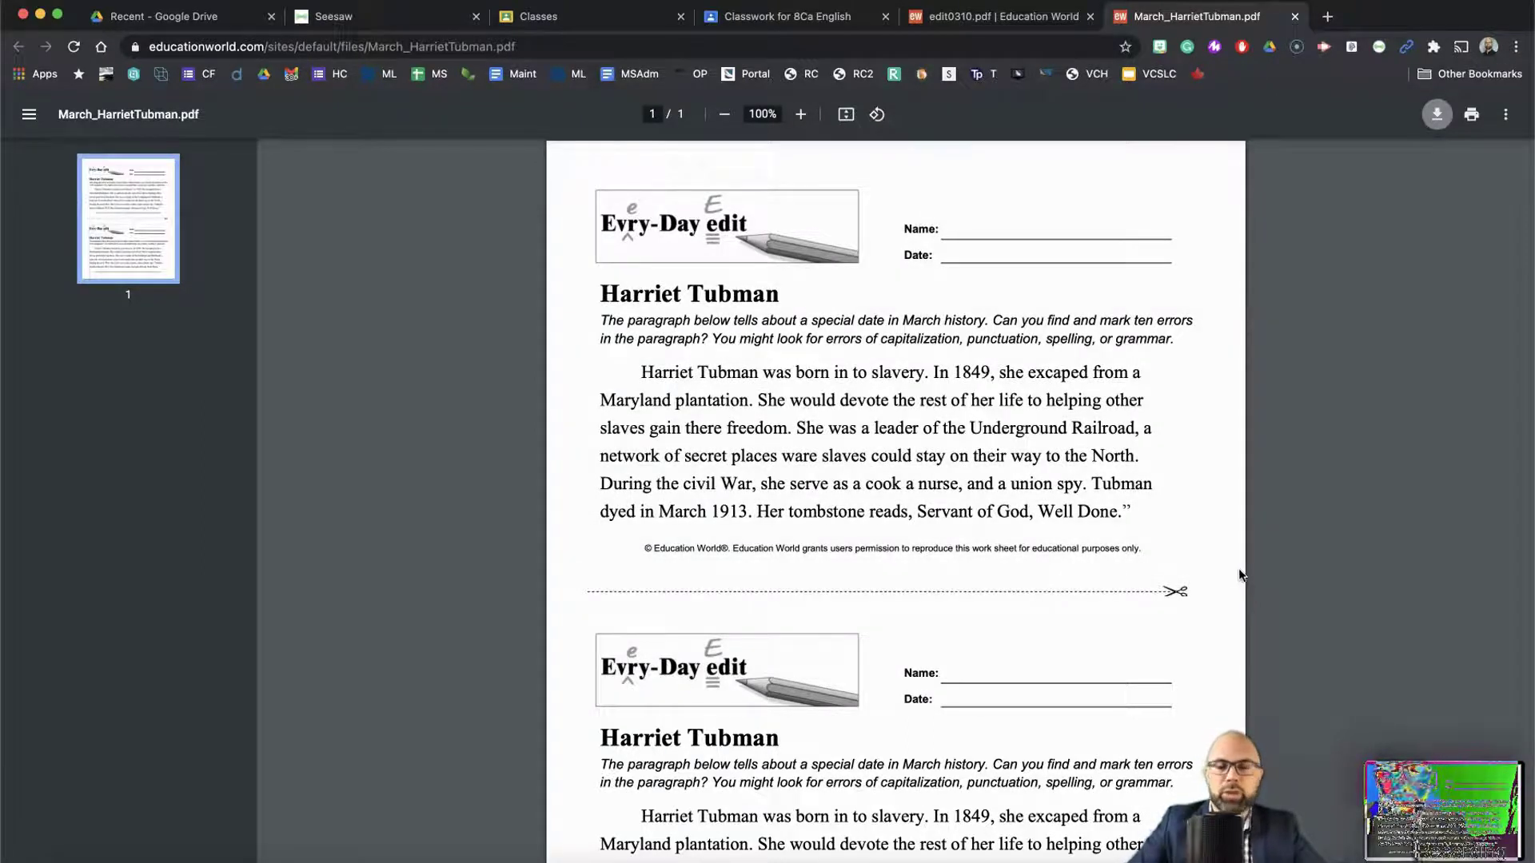
right_click(1466, 824)
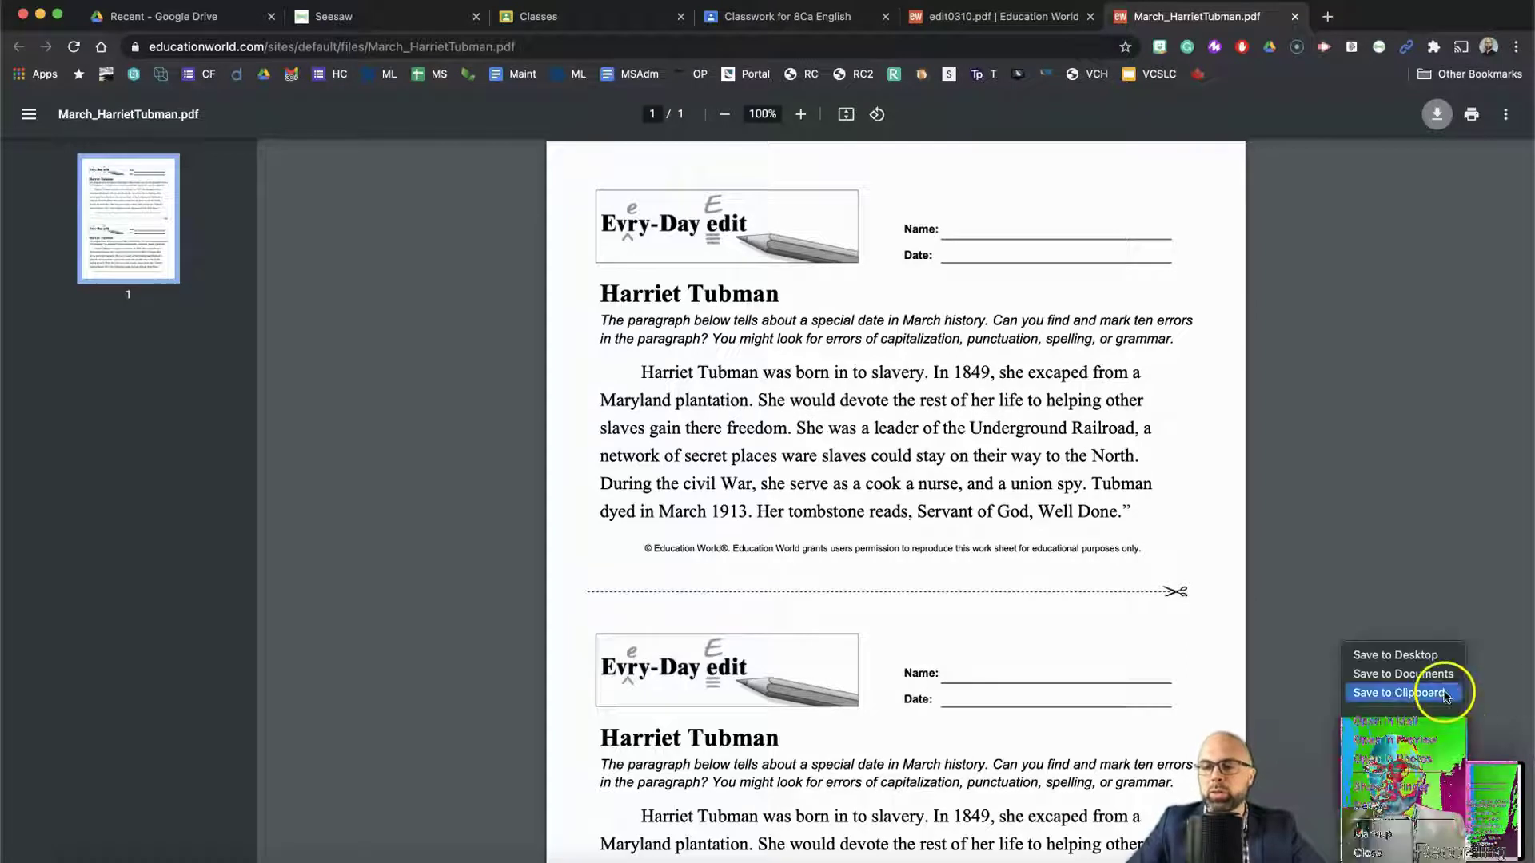
left_click(1437, 655)
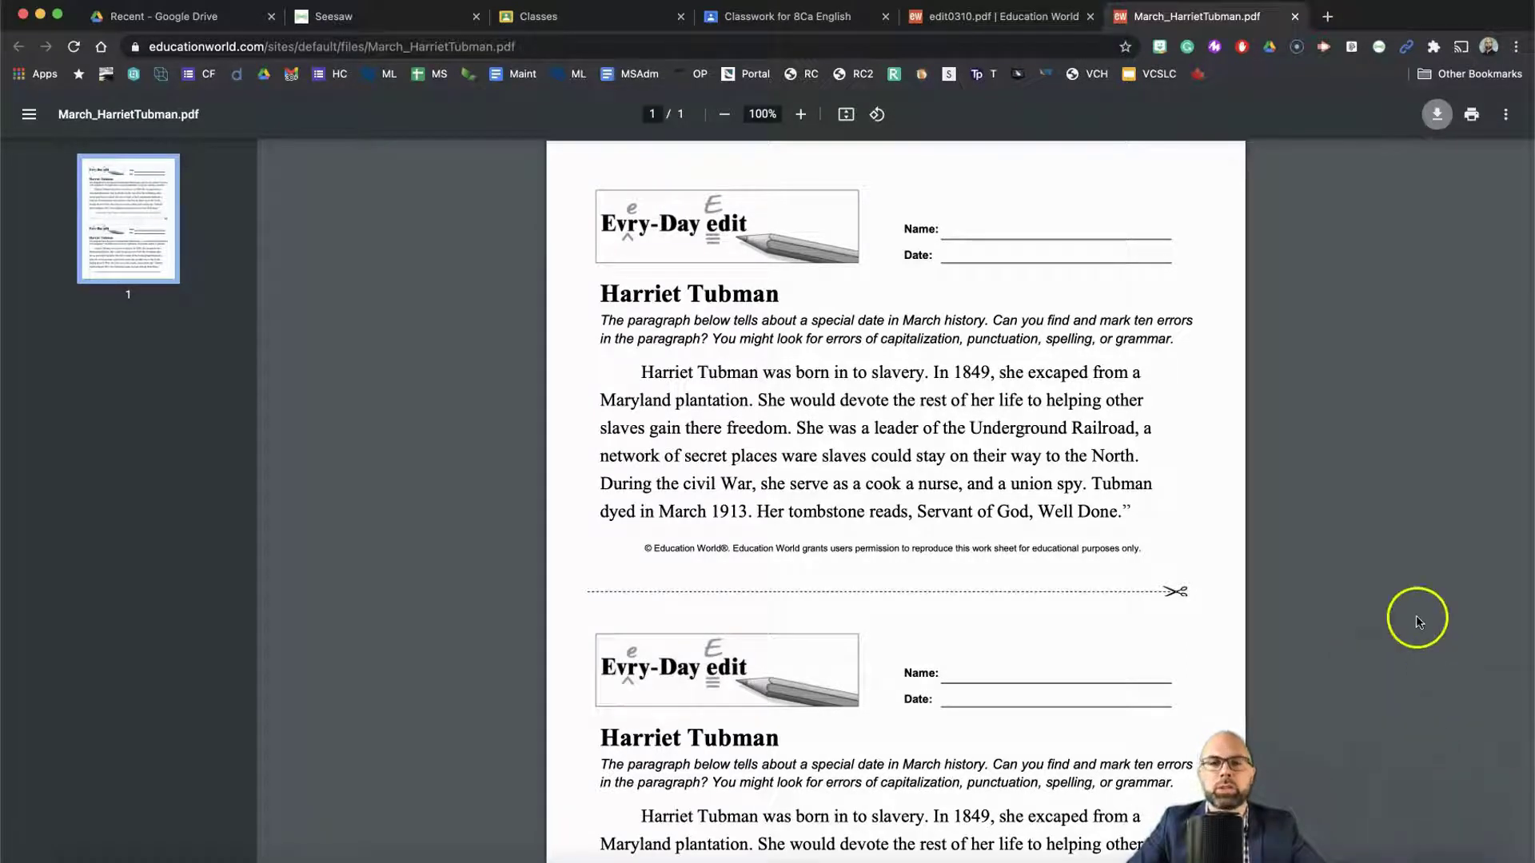
Upload the Harriet Tubman worksheet screenshot from the computer as the student response template.
left_click(318, 16)
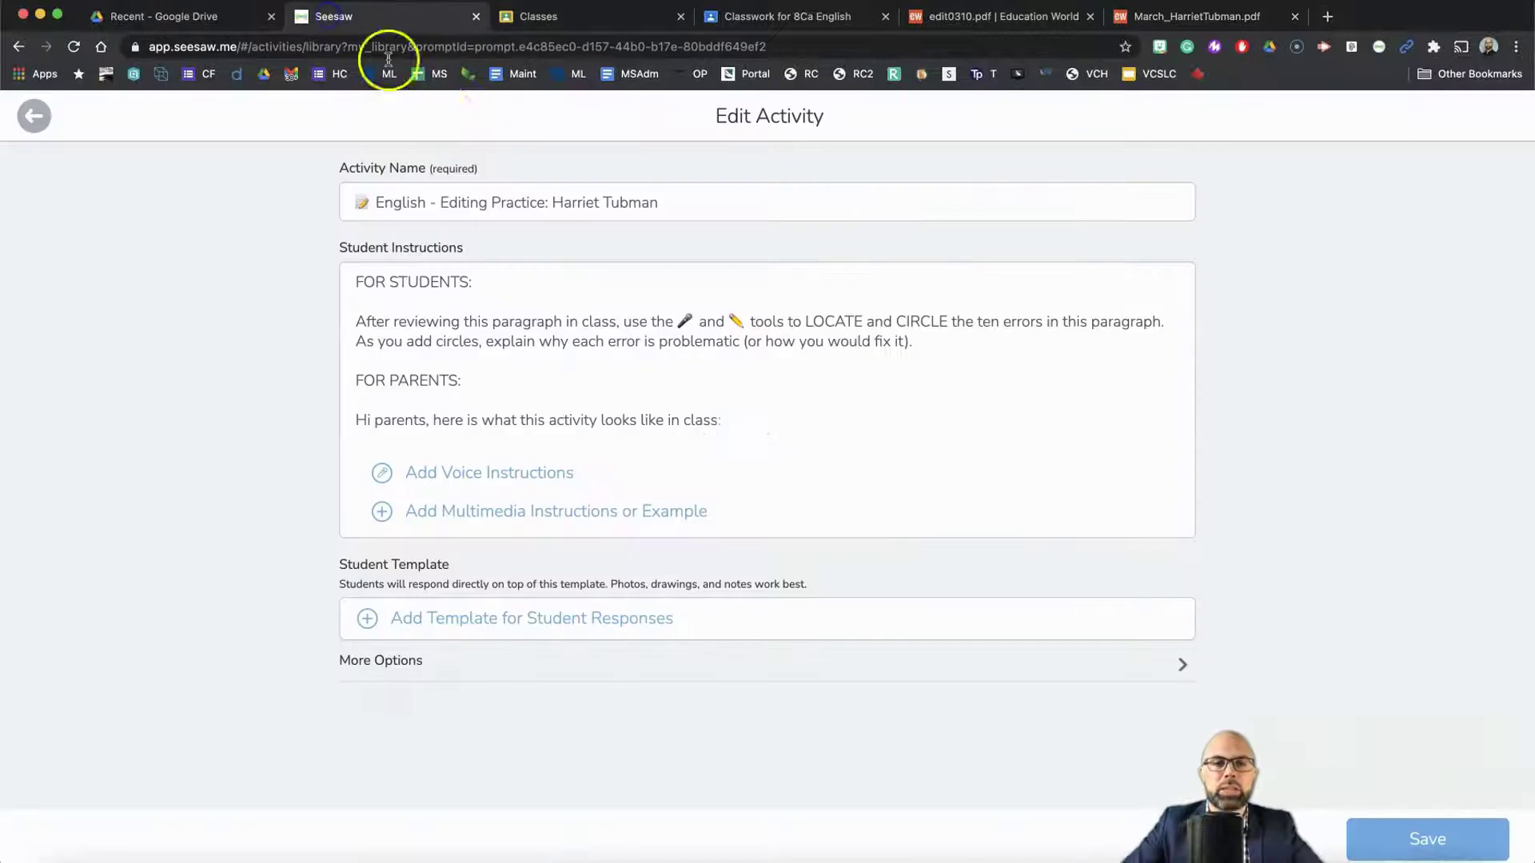
left_click(531, 627)
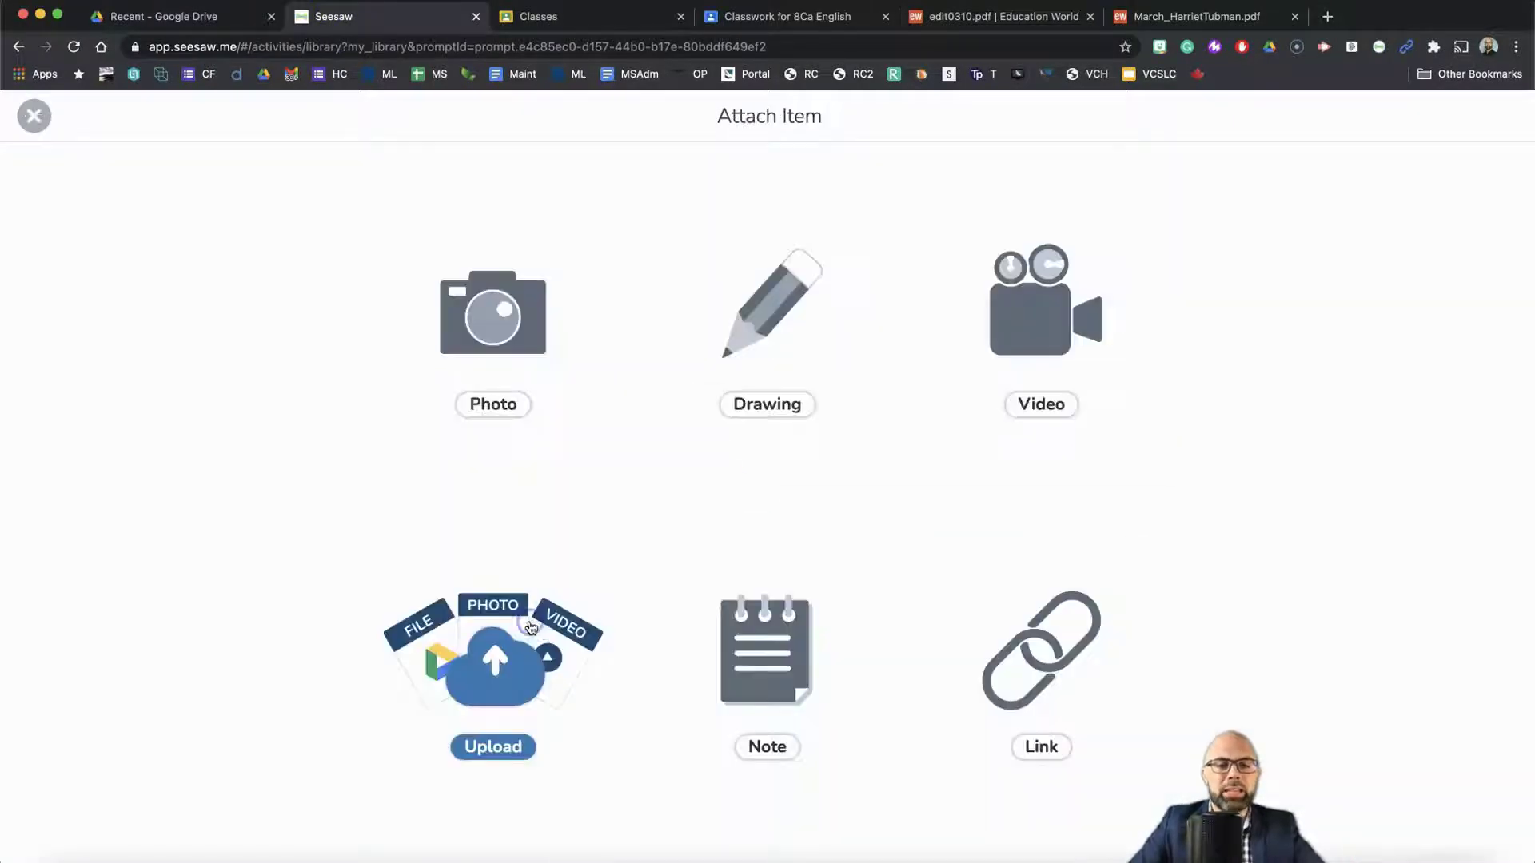
left_click(495, 747)
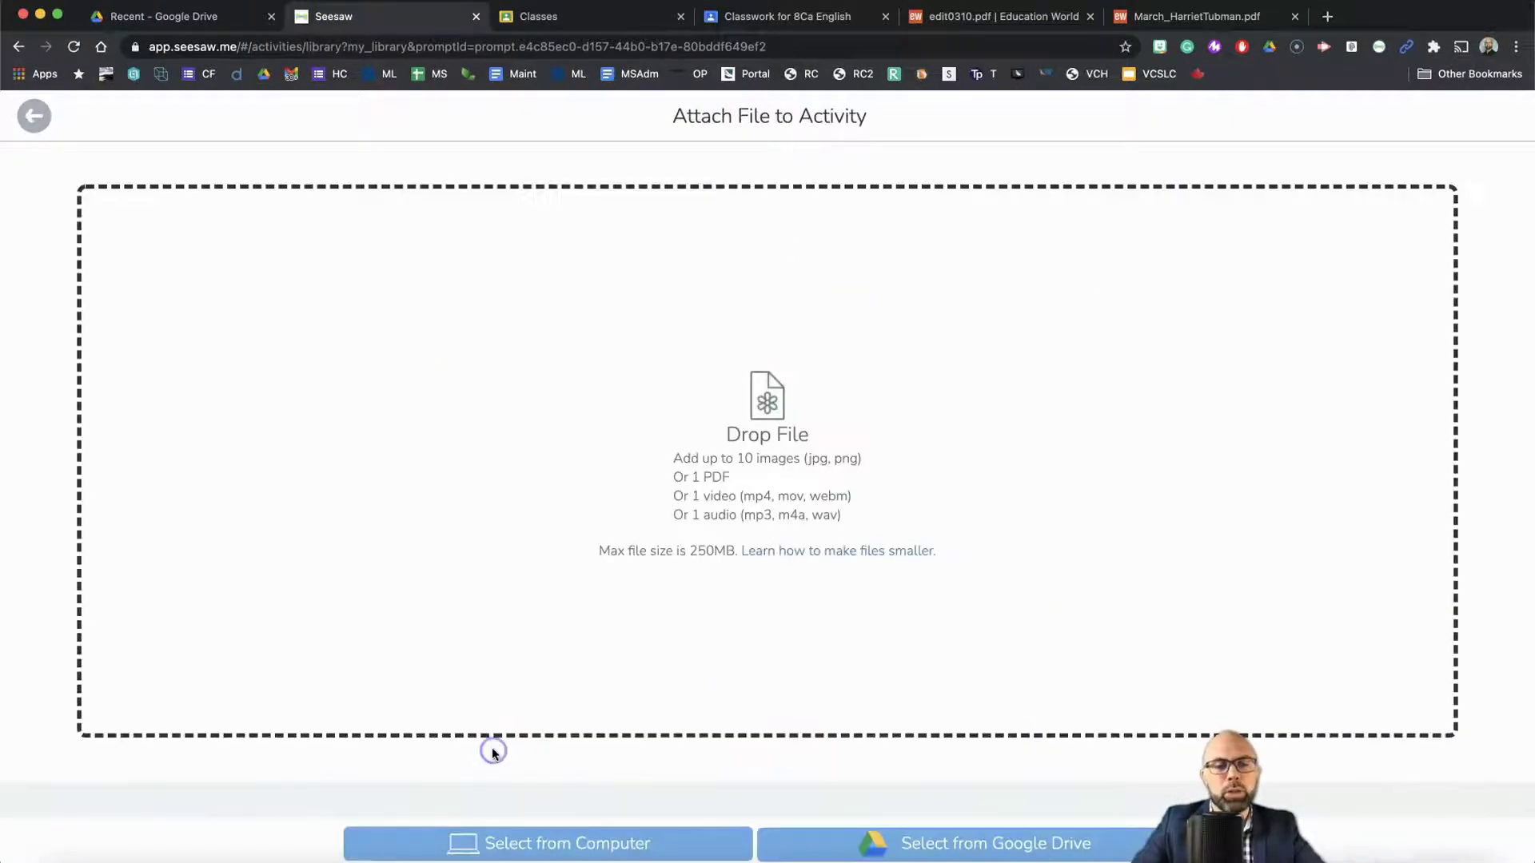
left_click(544, 846)
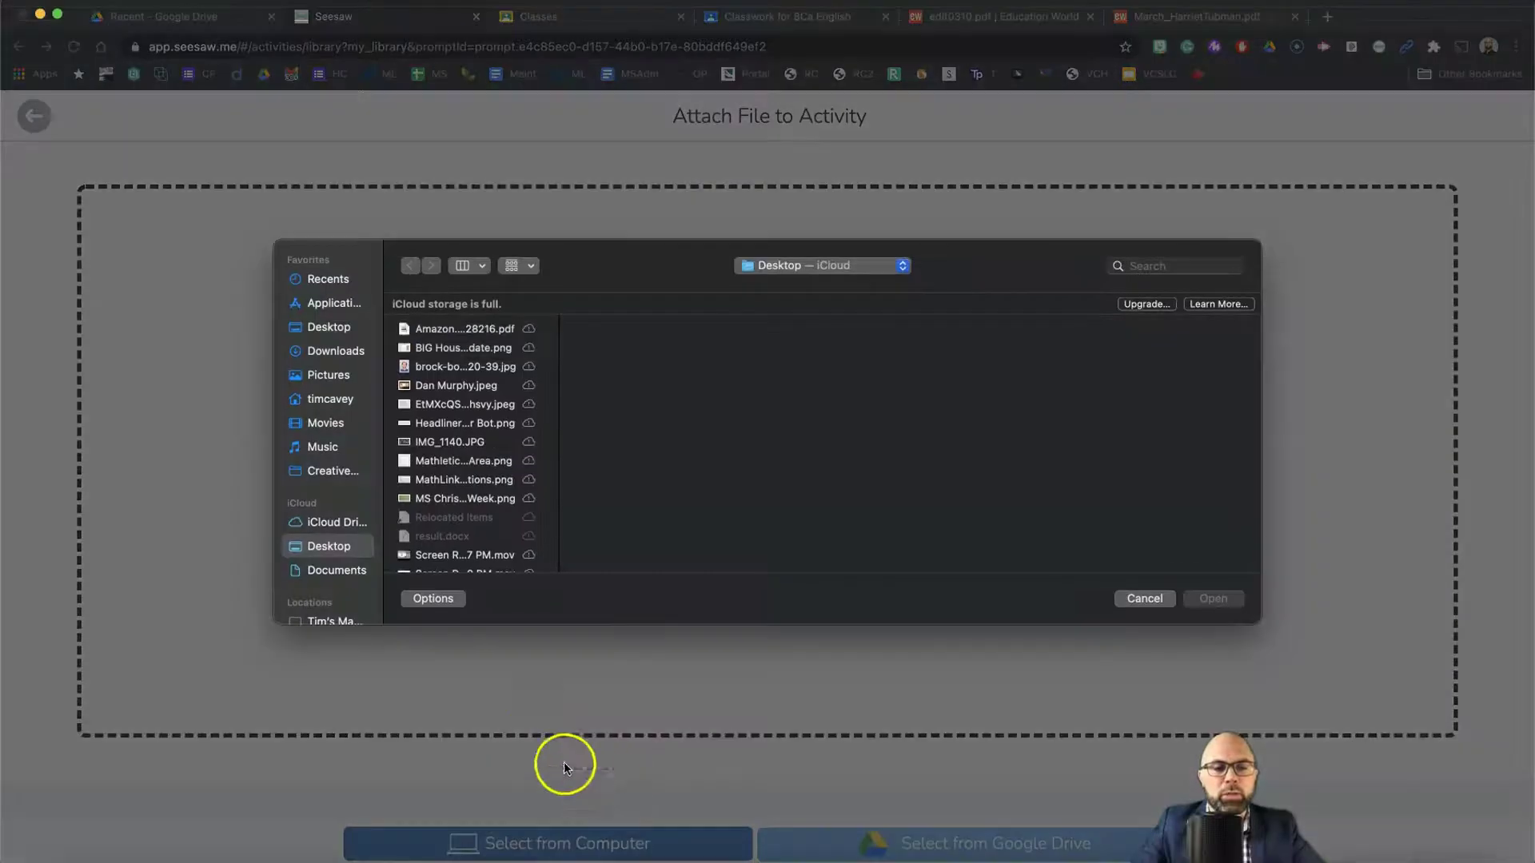
scroll(468, 527, "down", 15)
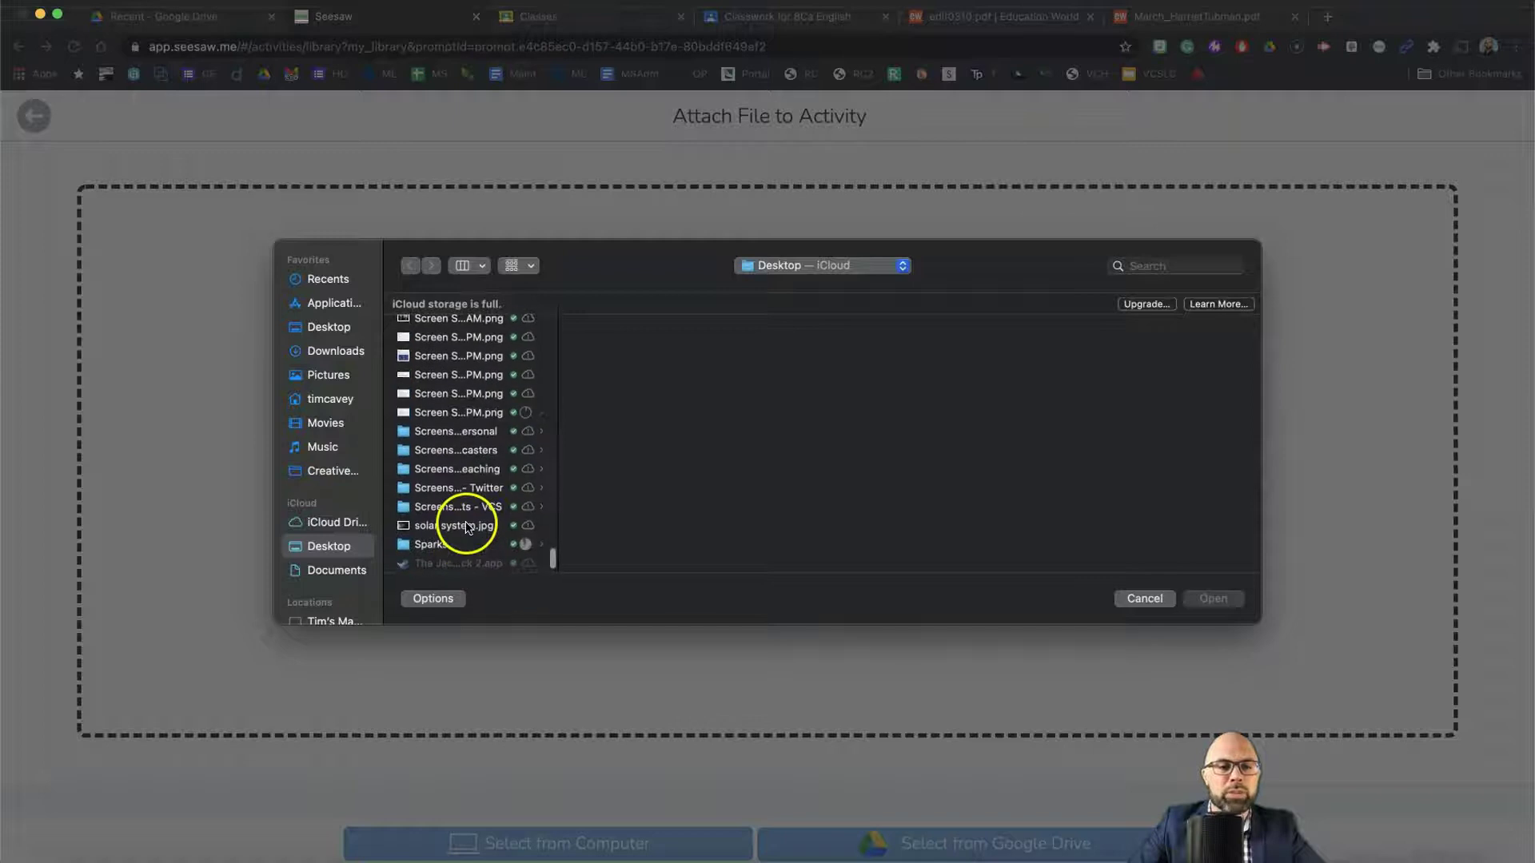
scroll(463, 464, "up", 3)
left_click(462, 416)
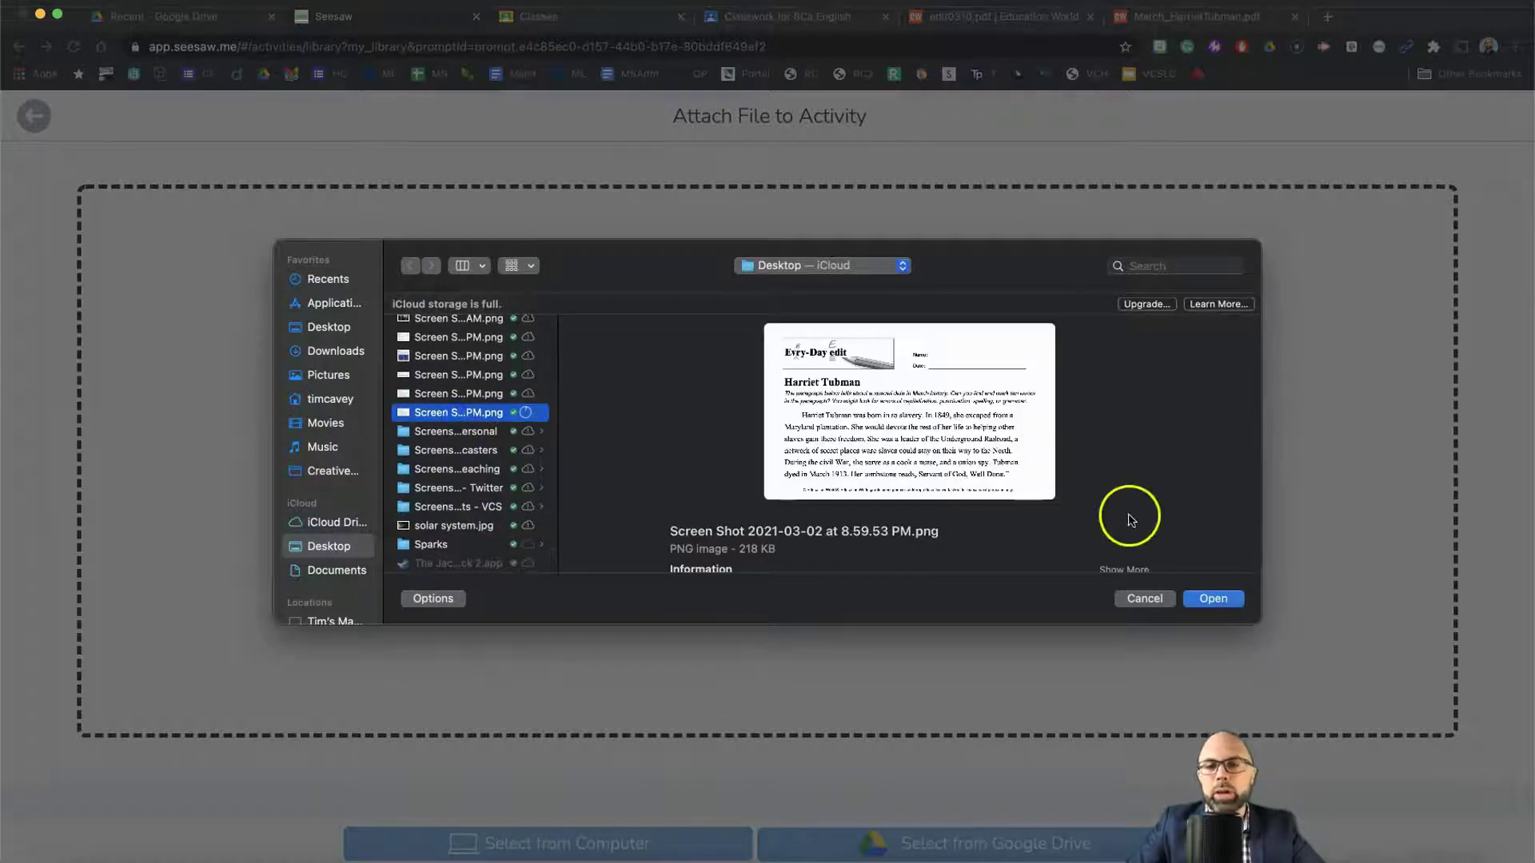
left_click(1247, 599)
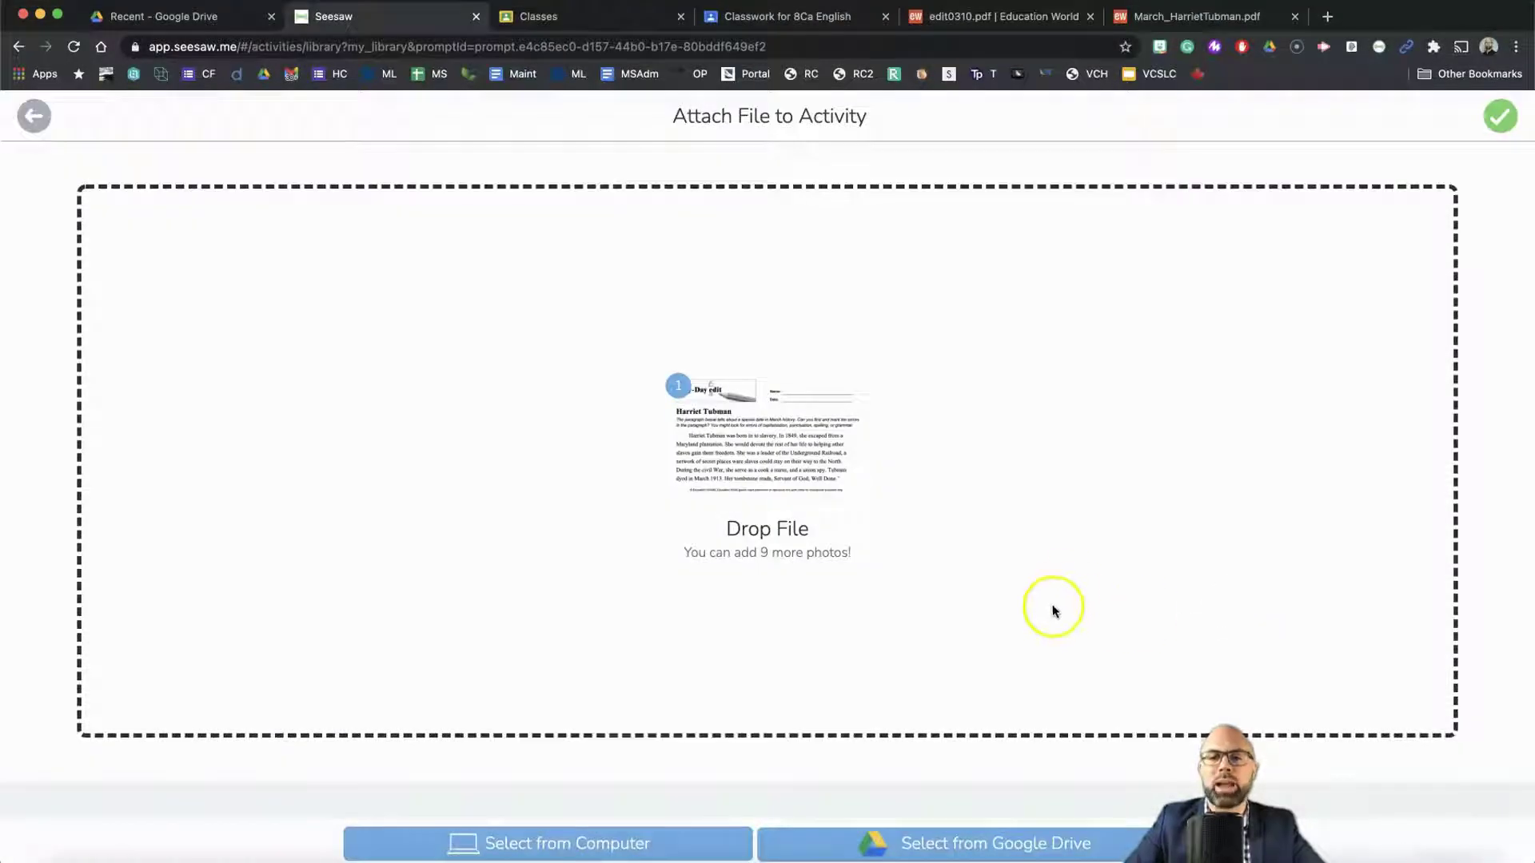
Confirm the worksheet file, cancel the recording countdown, and attach it as the student template.
left_click(1501, 117)
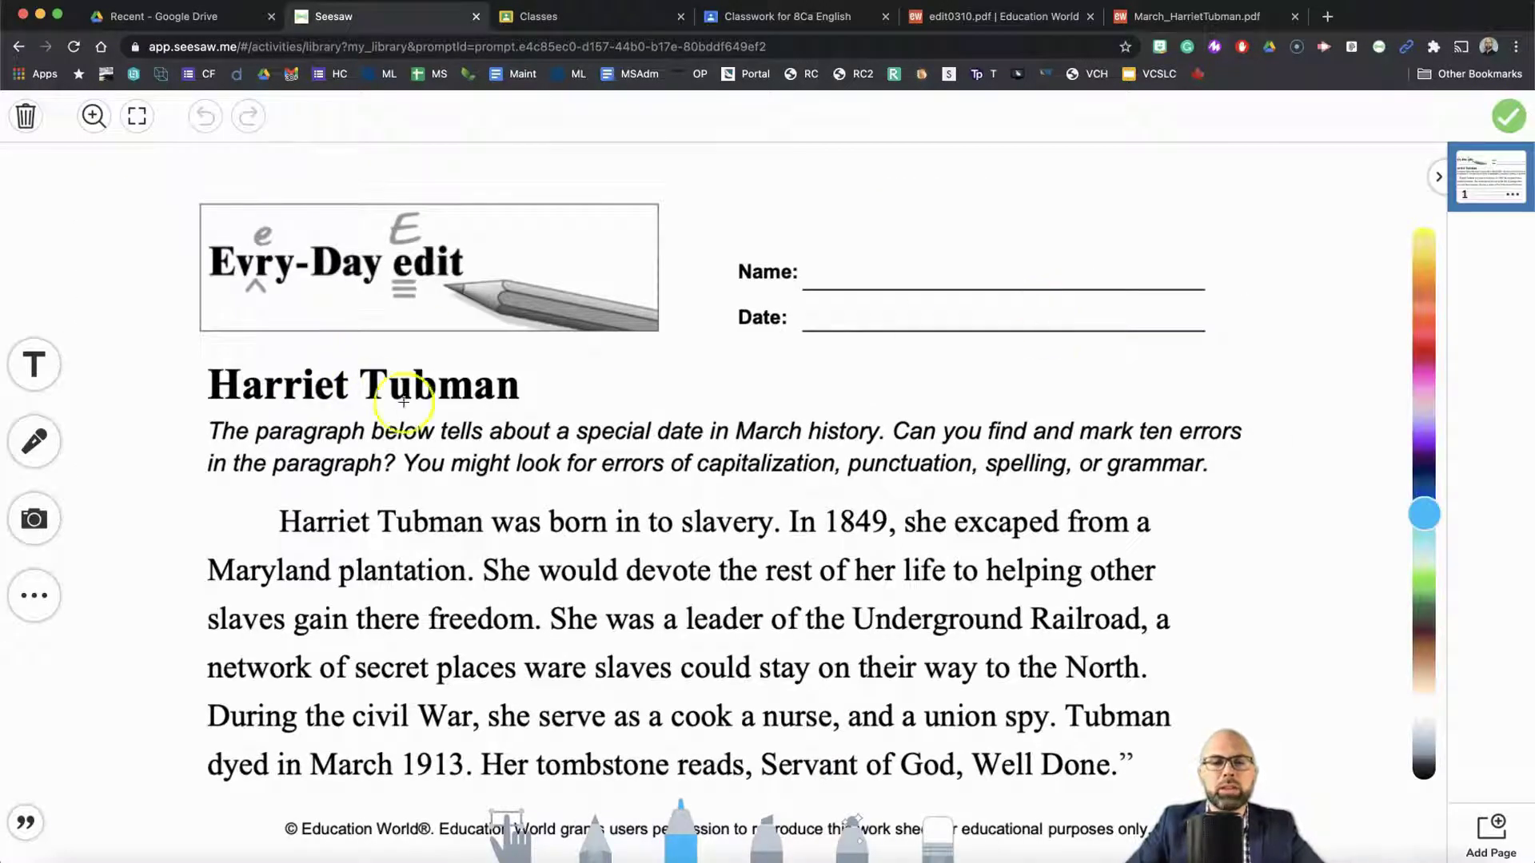
left_click(33, 439)
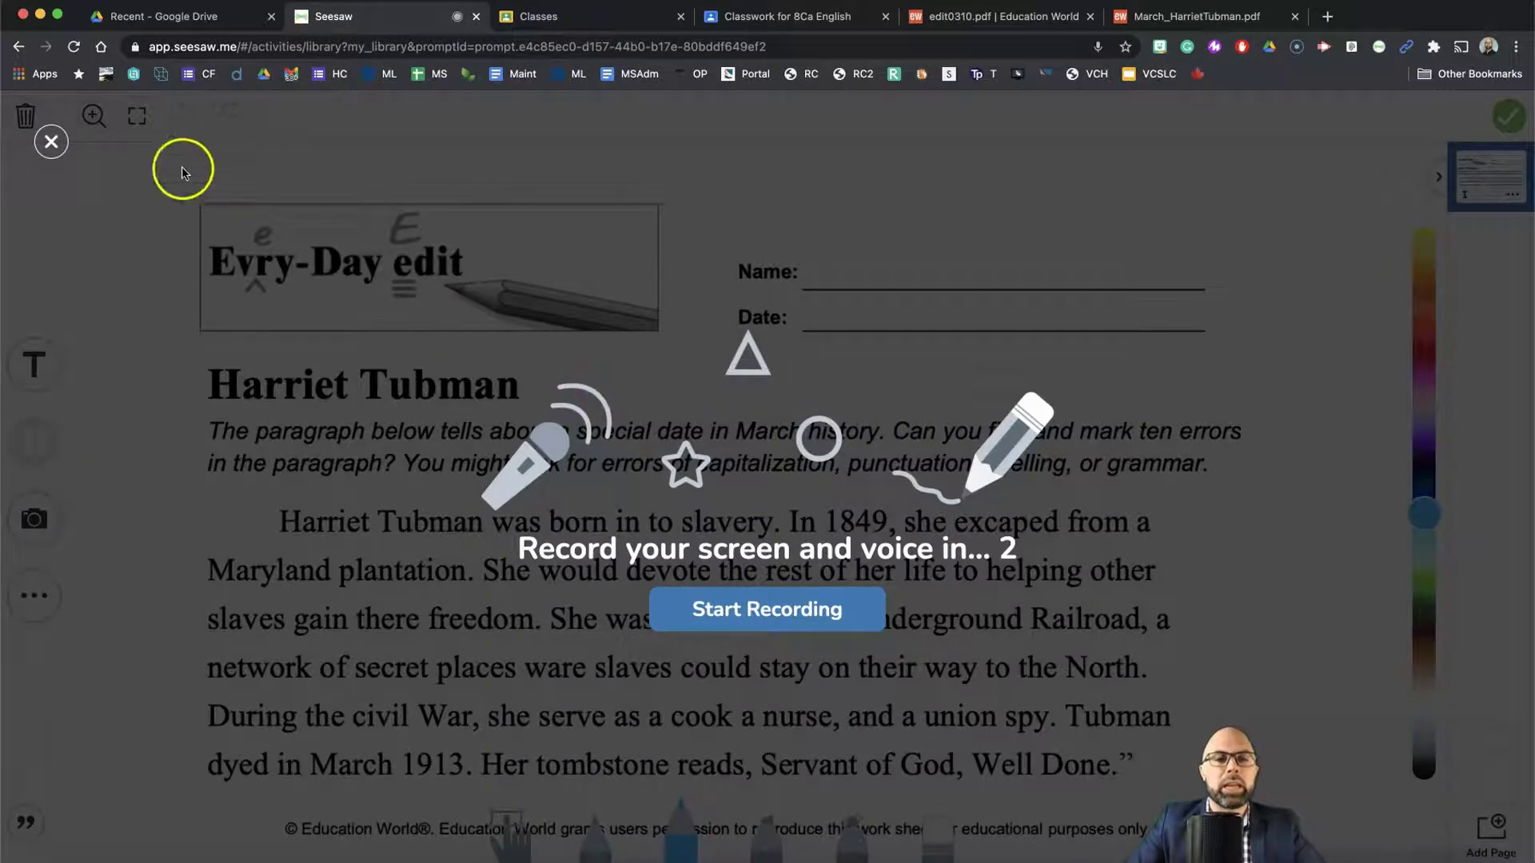
left_click(51, 142)
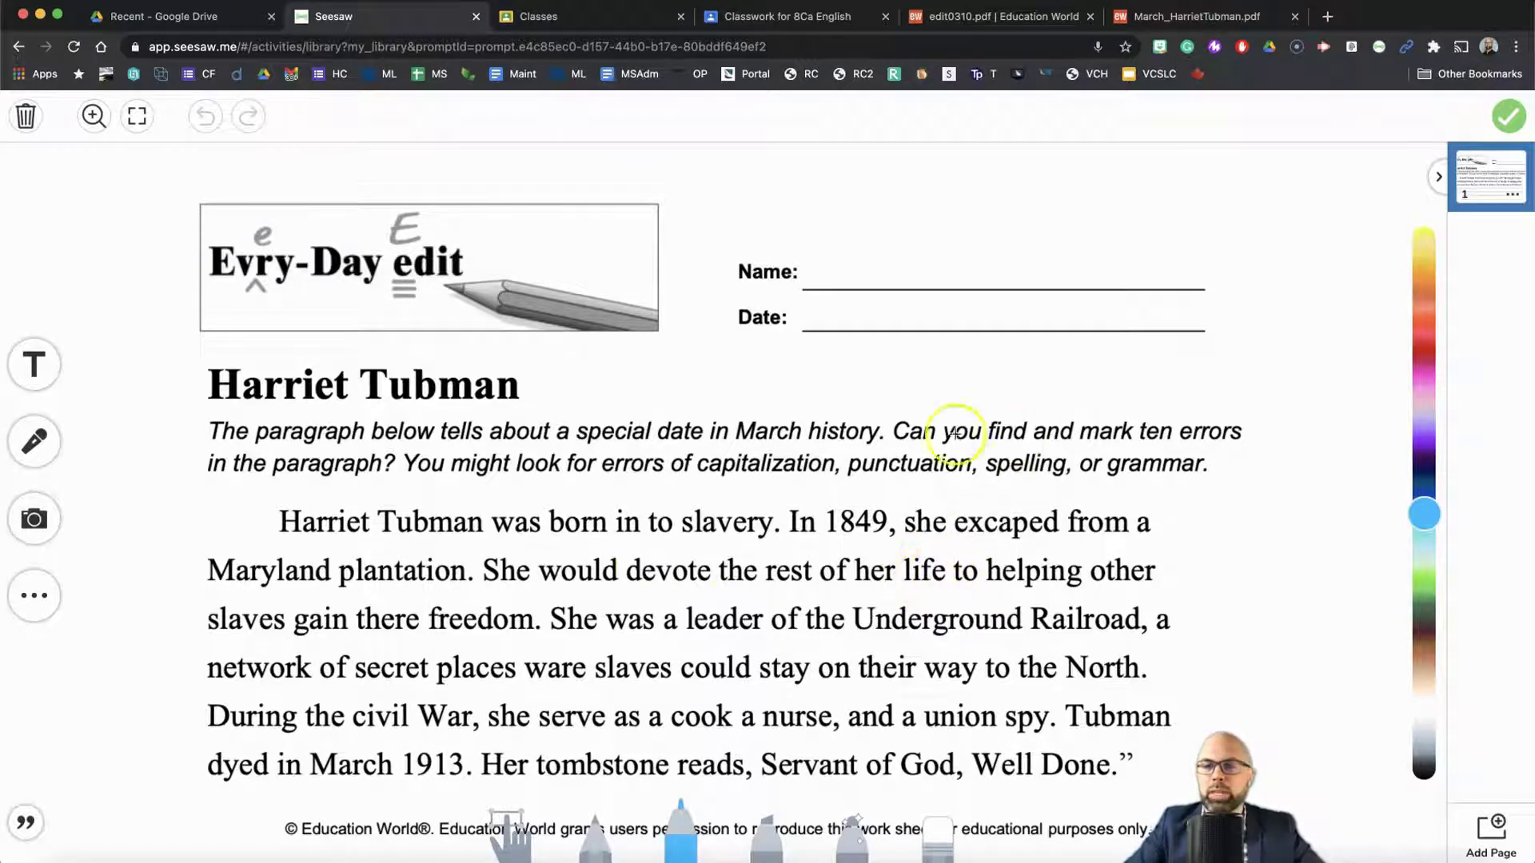
left_click(1510, 118)
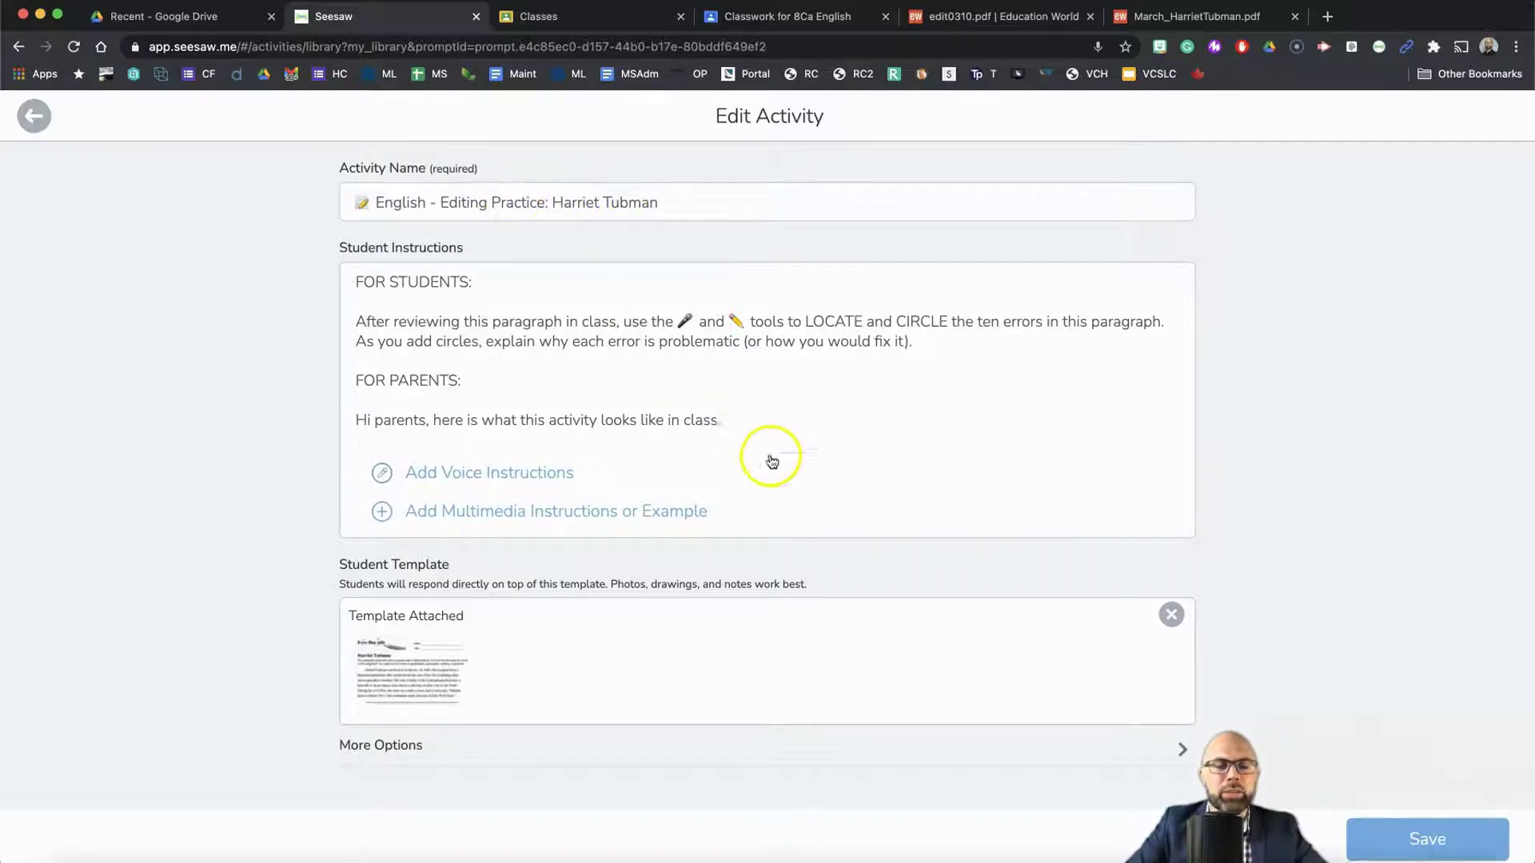
Save the edited Harriet Tubman activity to the library.
scroll(563, 702, "down", 1)
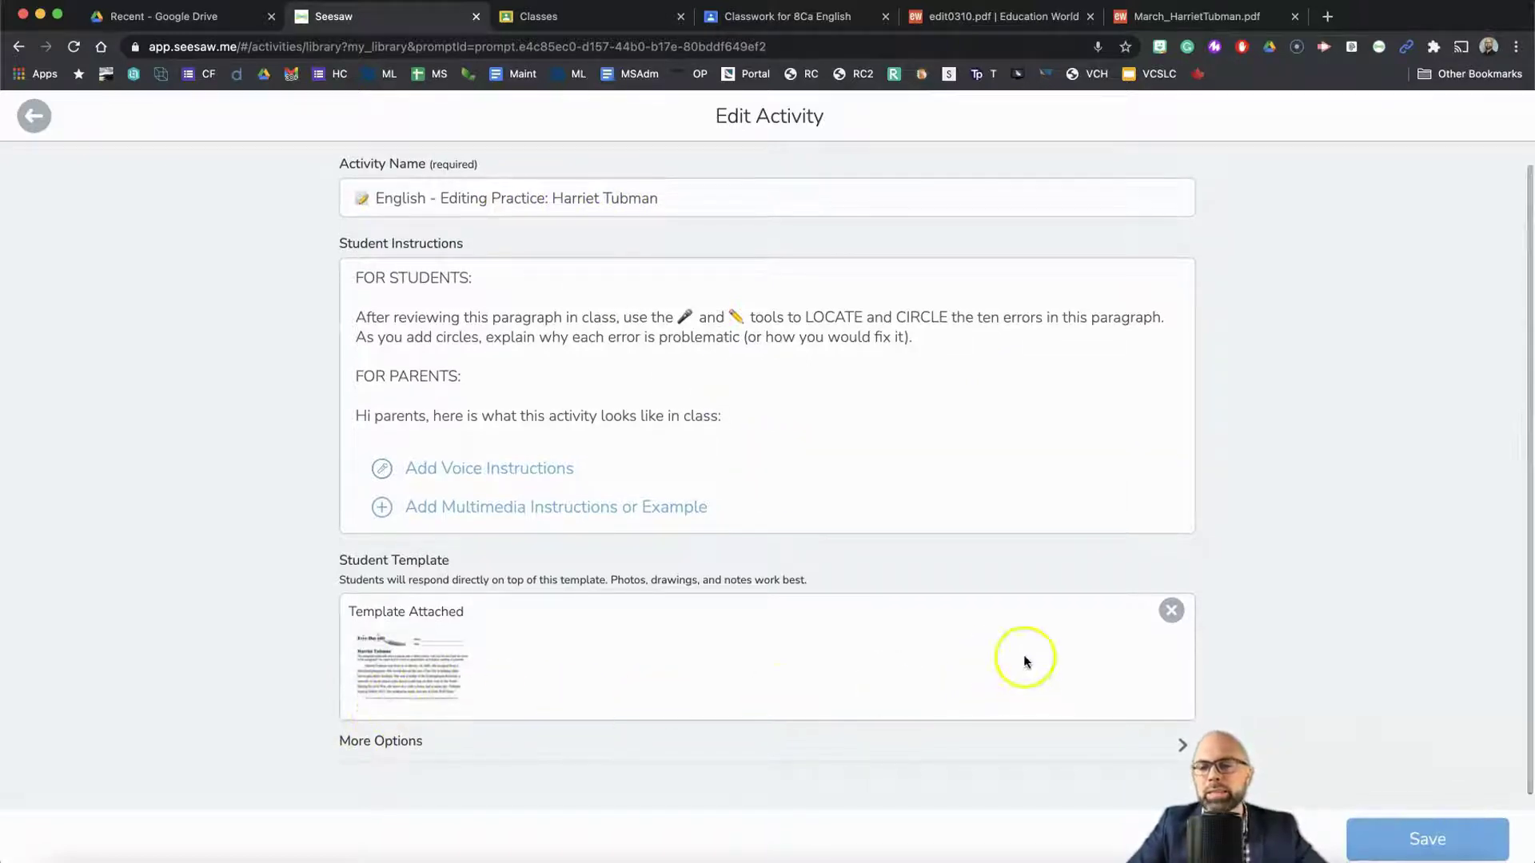
left_click(1451, 838)
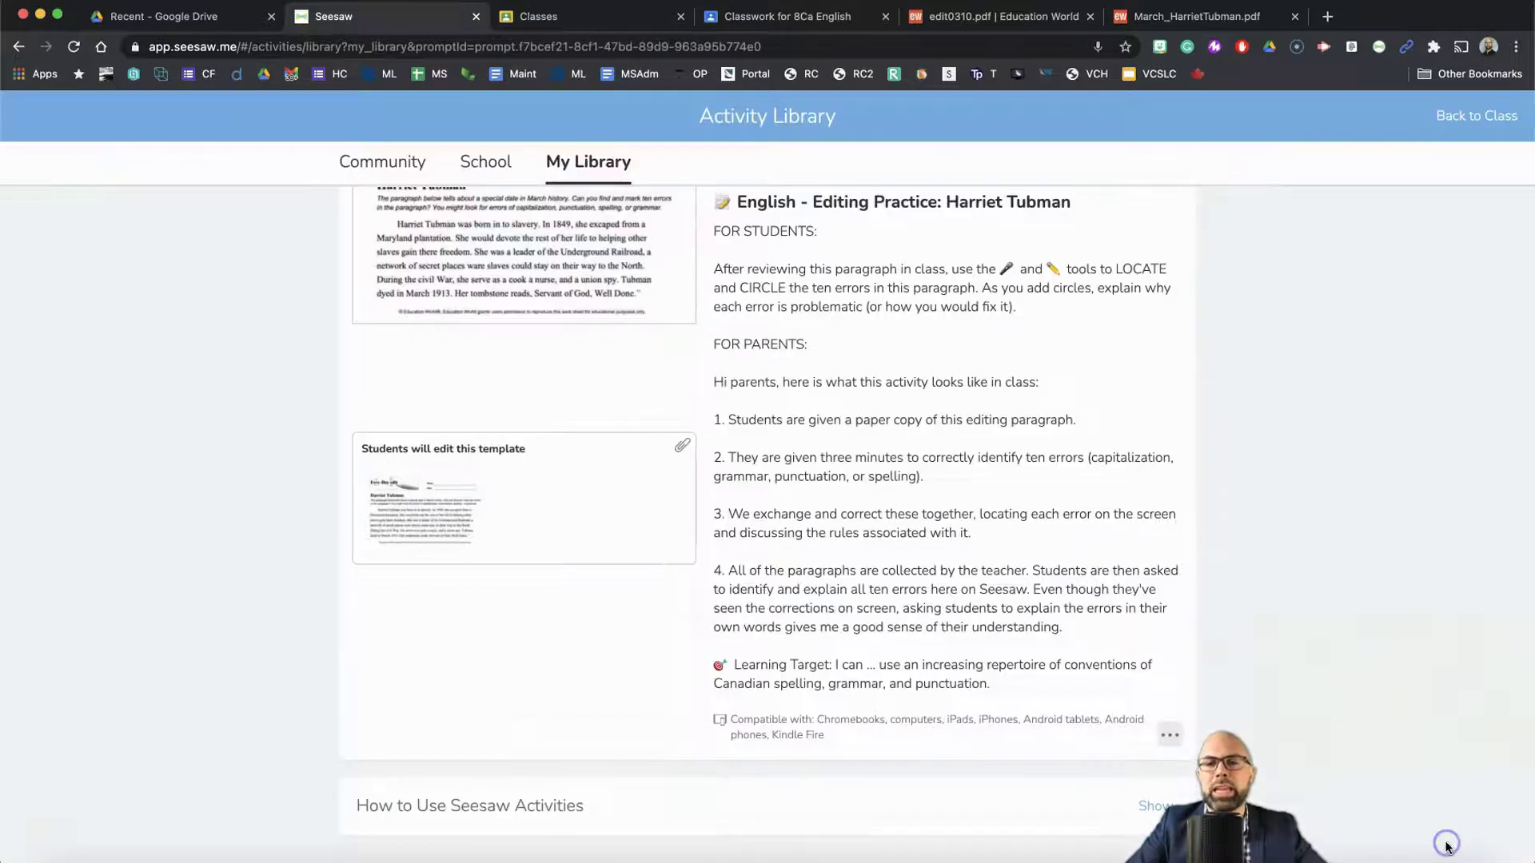
scroll(1120, 538, "up", 1)
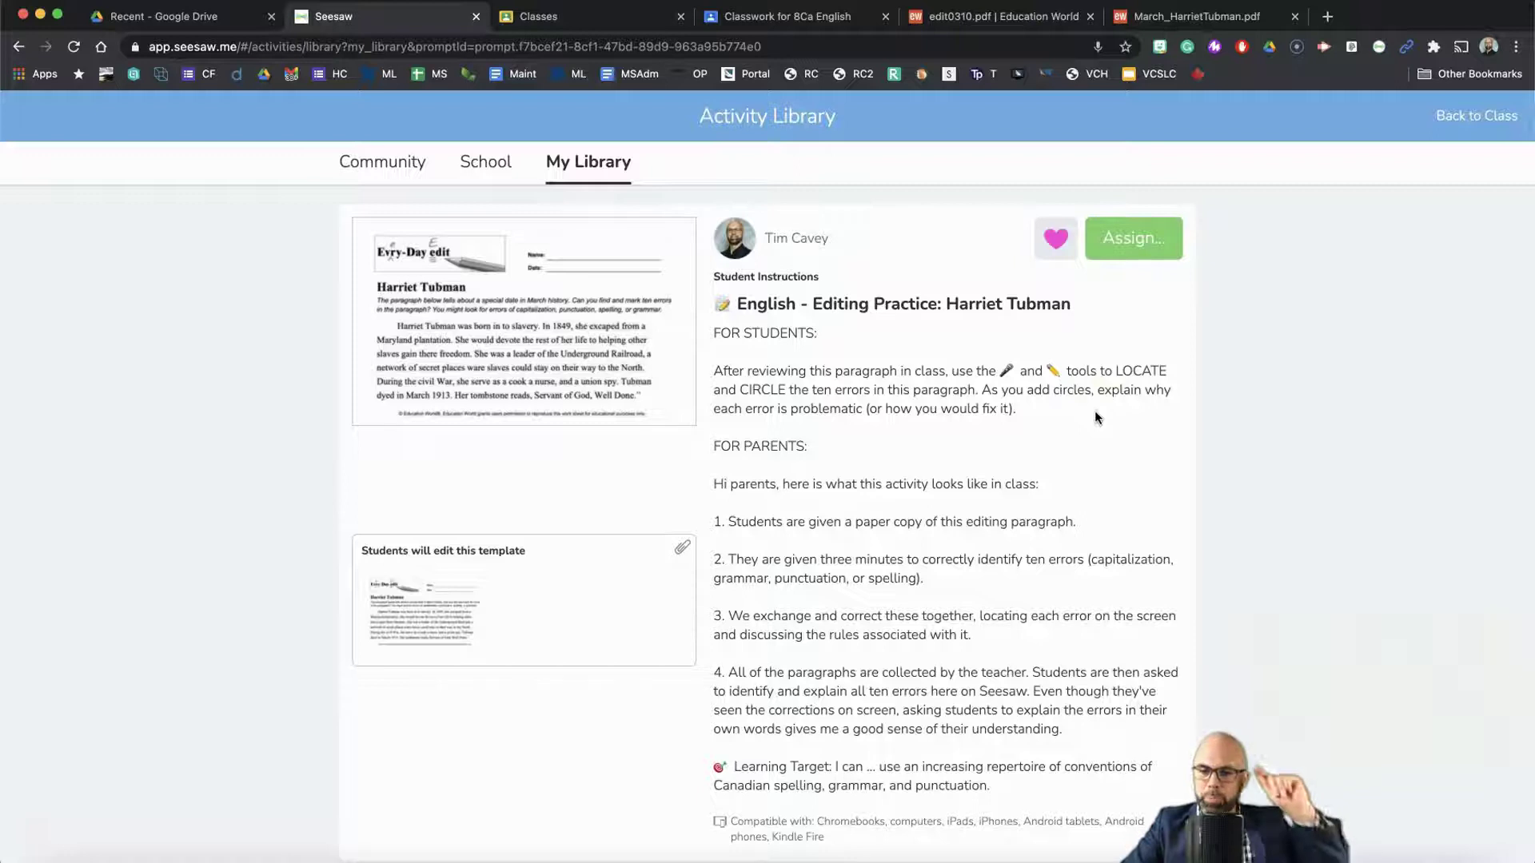
Assign the Harriet Tubman activity to class 8Ca 20/21.
left_click(1131, 238)
scroll(634, 479, "down", 3)
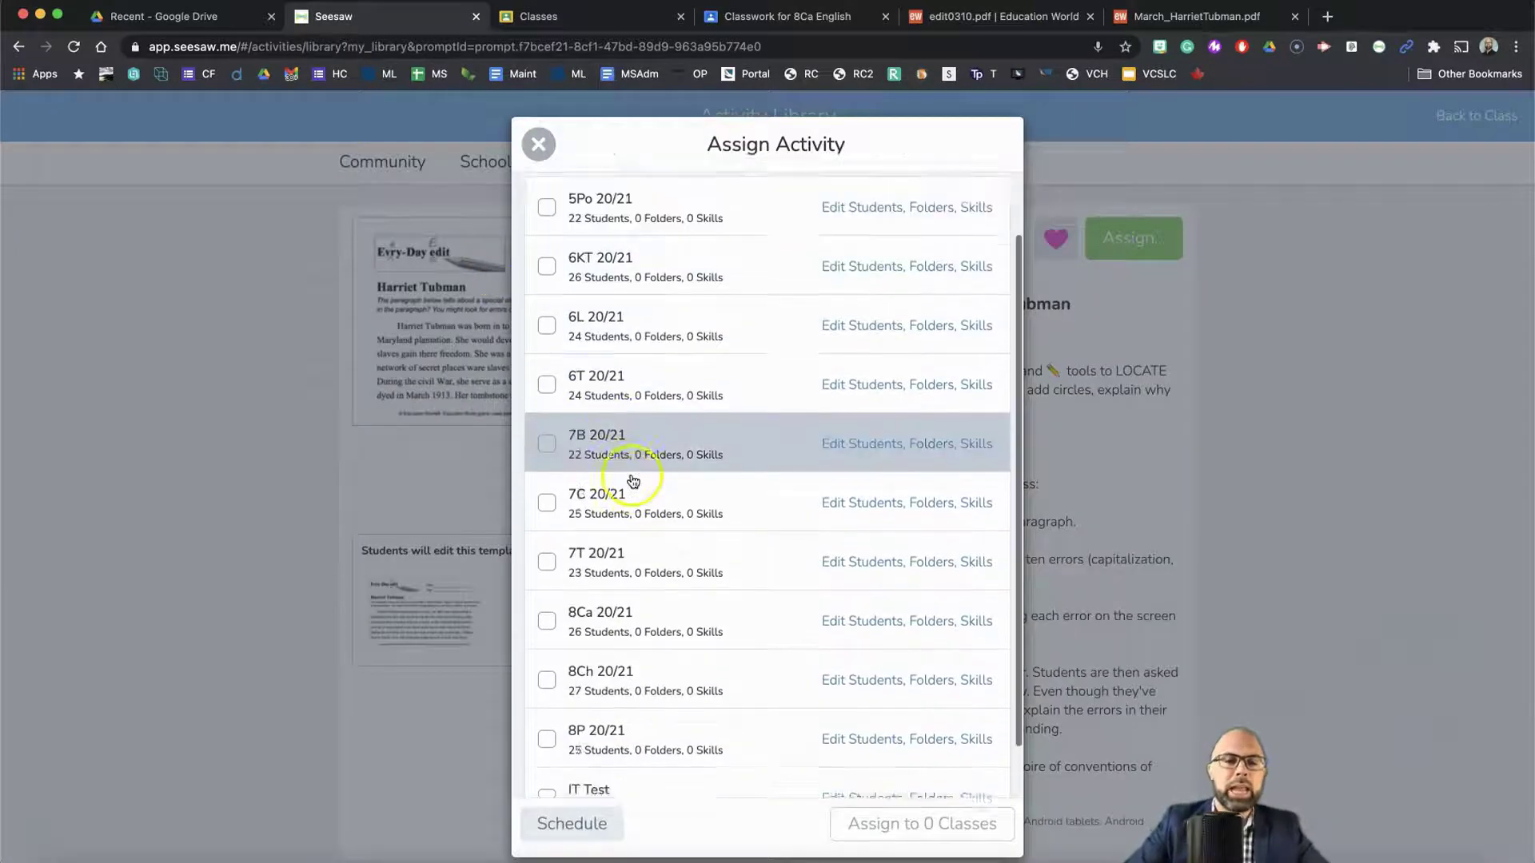
left_click(605, 557)
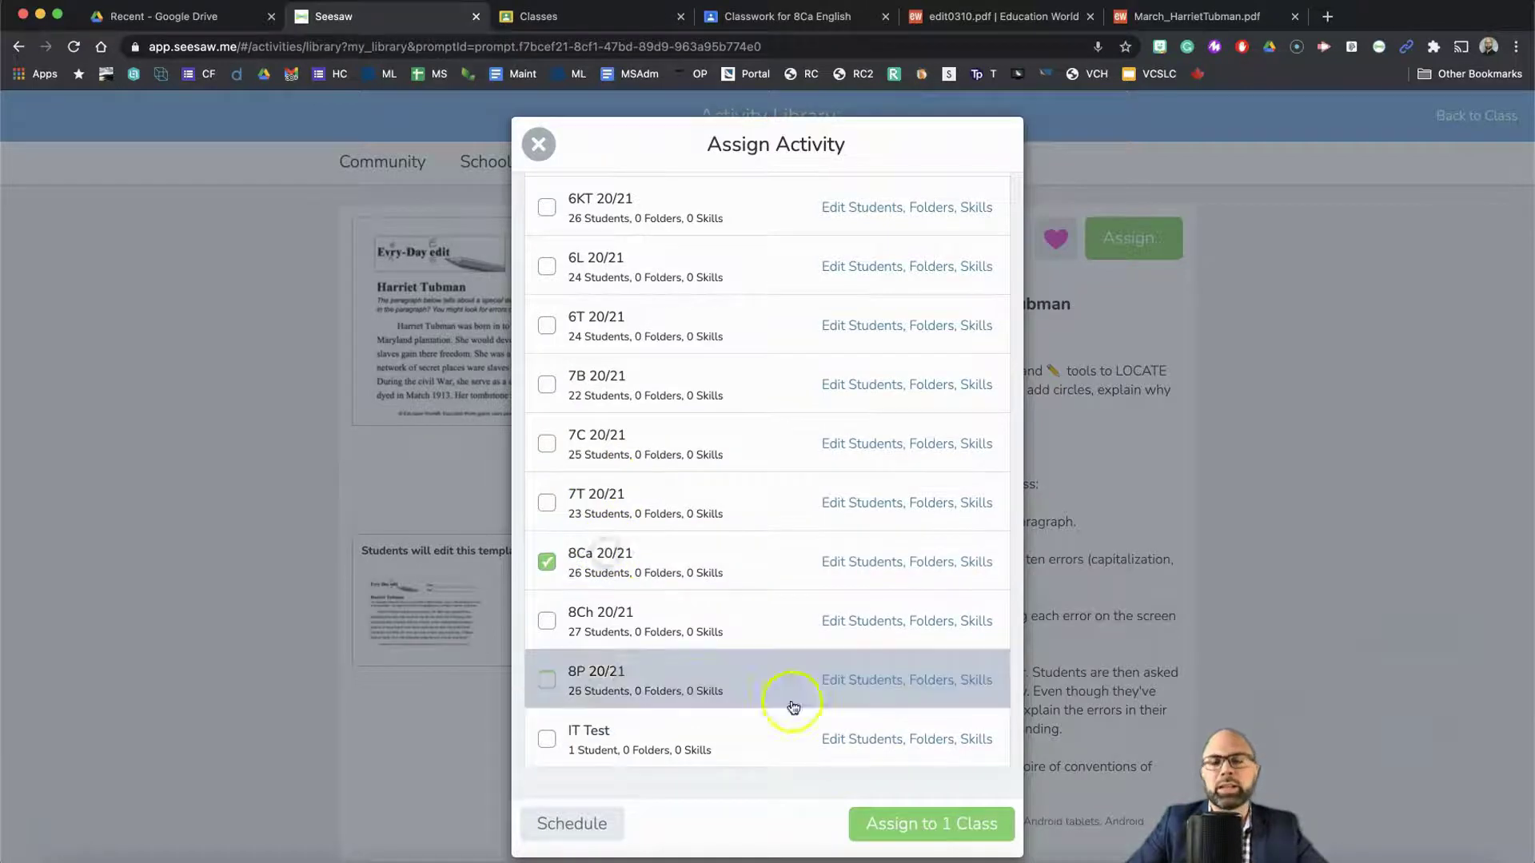
left_click(959, 823)
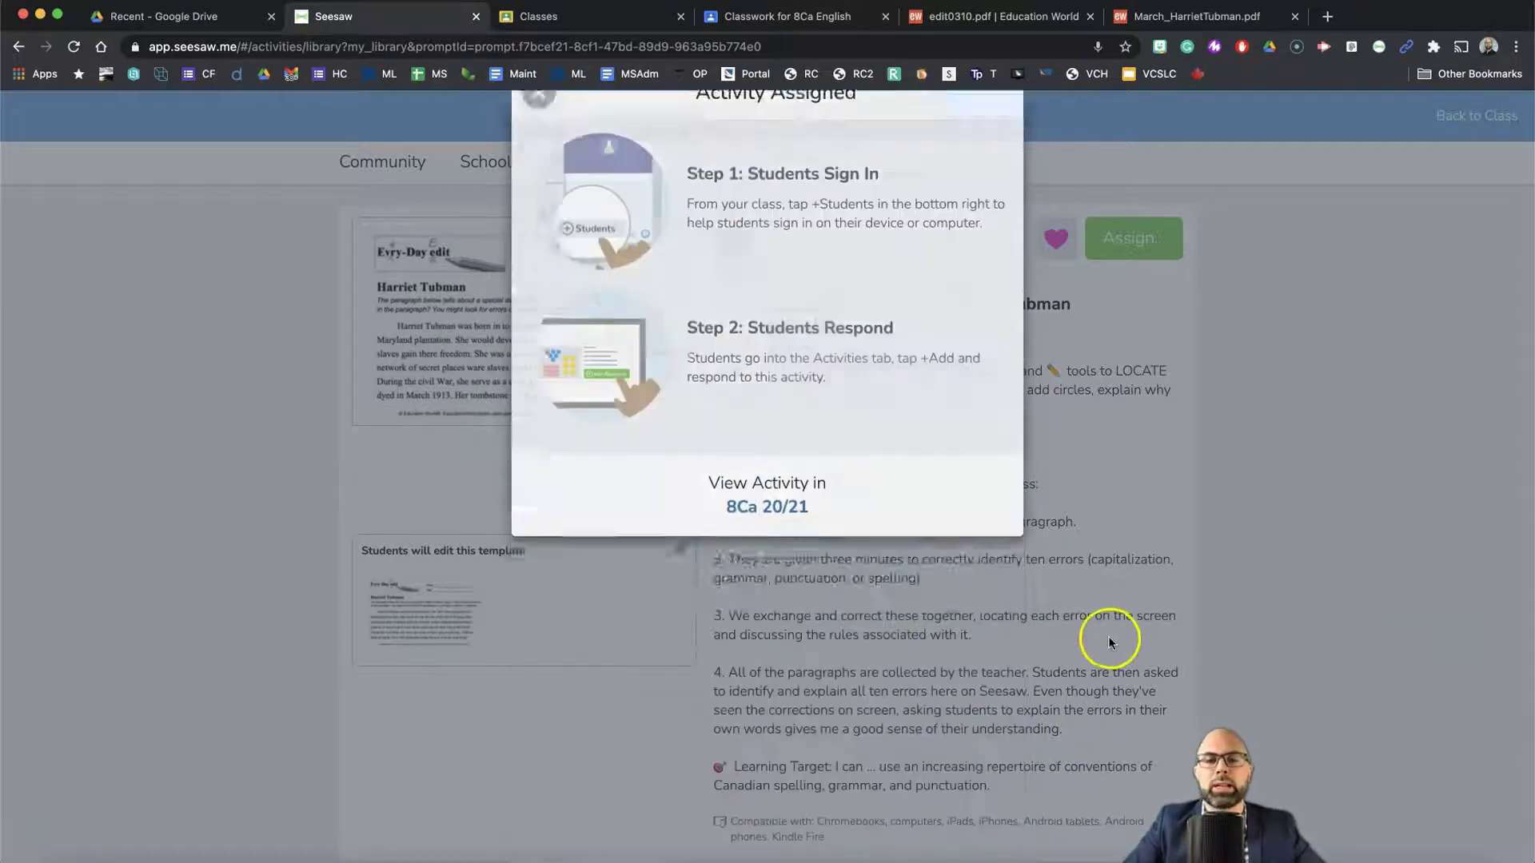
Copy the Harriet Tubman activity's student link from class 8Ca 20/21, then close the link dialog.
left_click(759, 562)
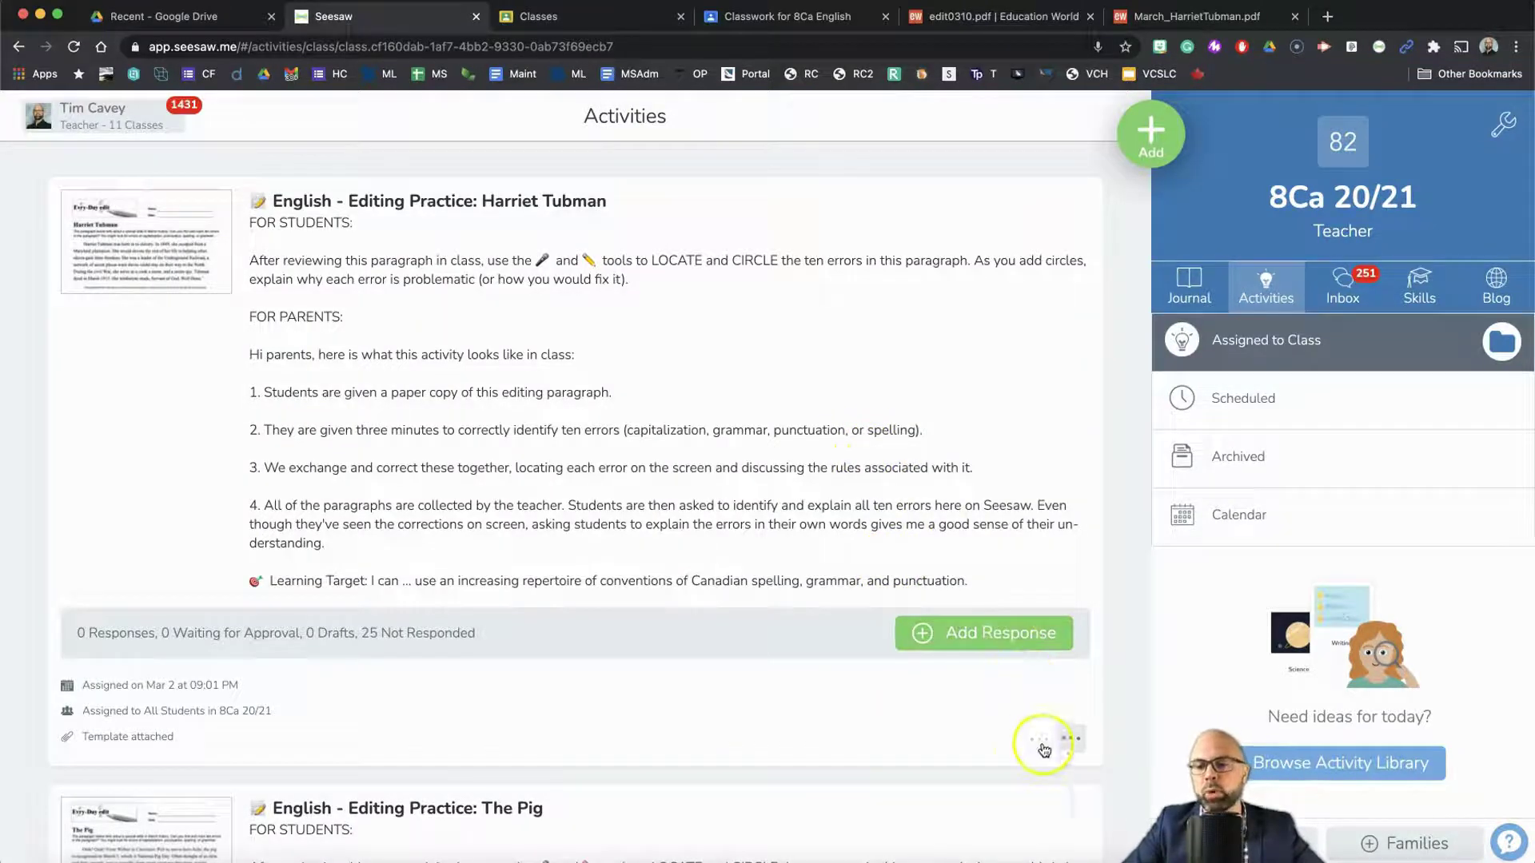
left_click(1072, 742)
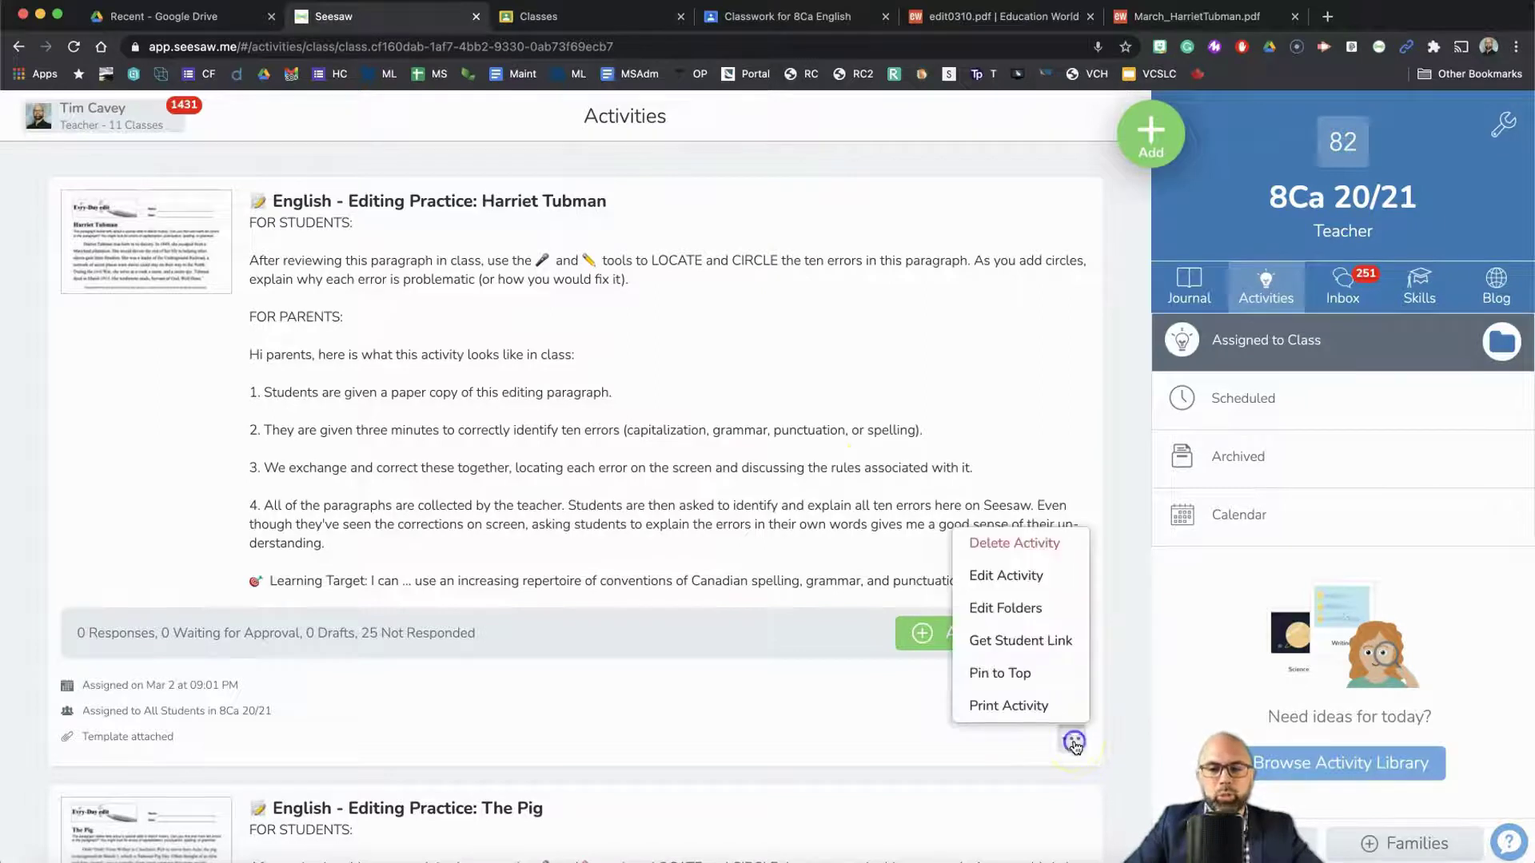
left_click(1025, 641)
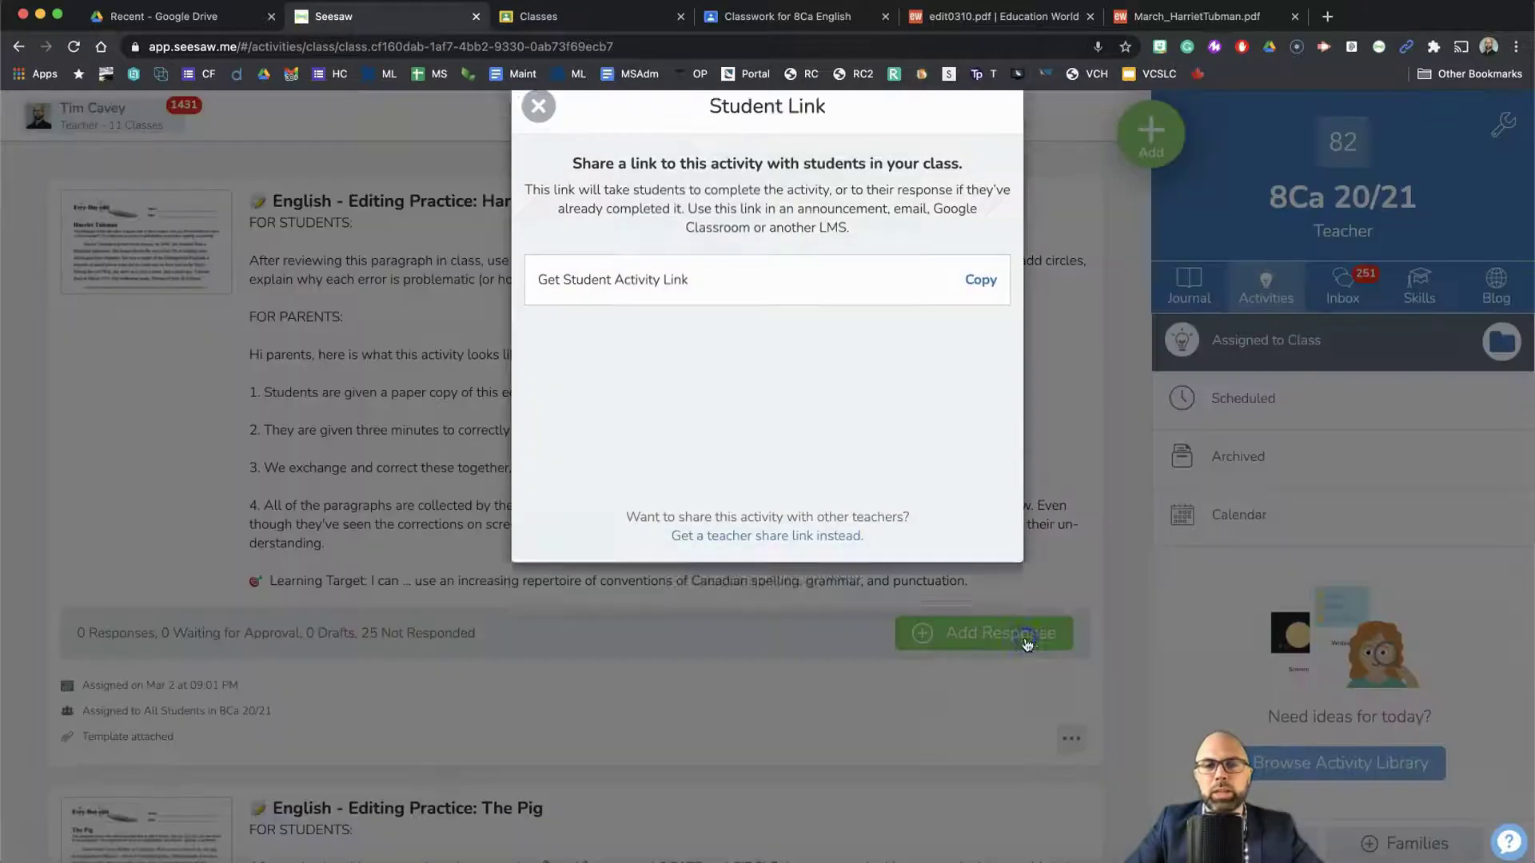
left_click(983, 318)
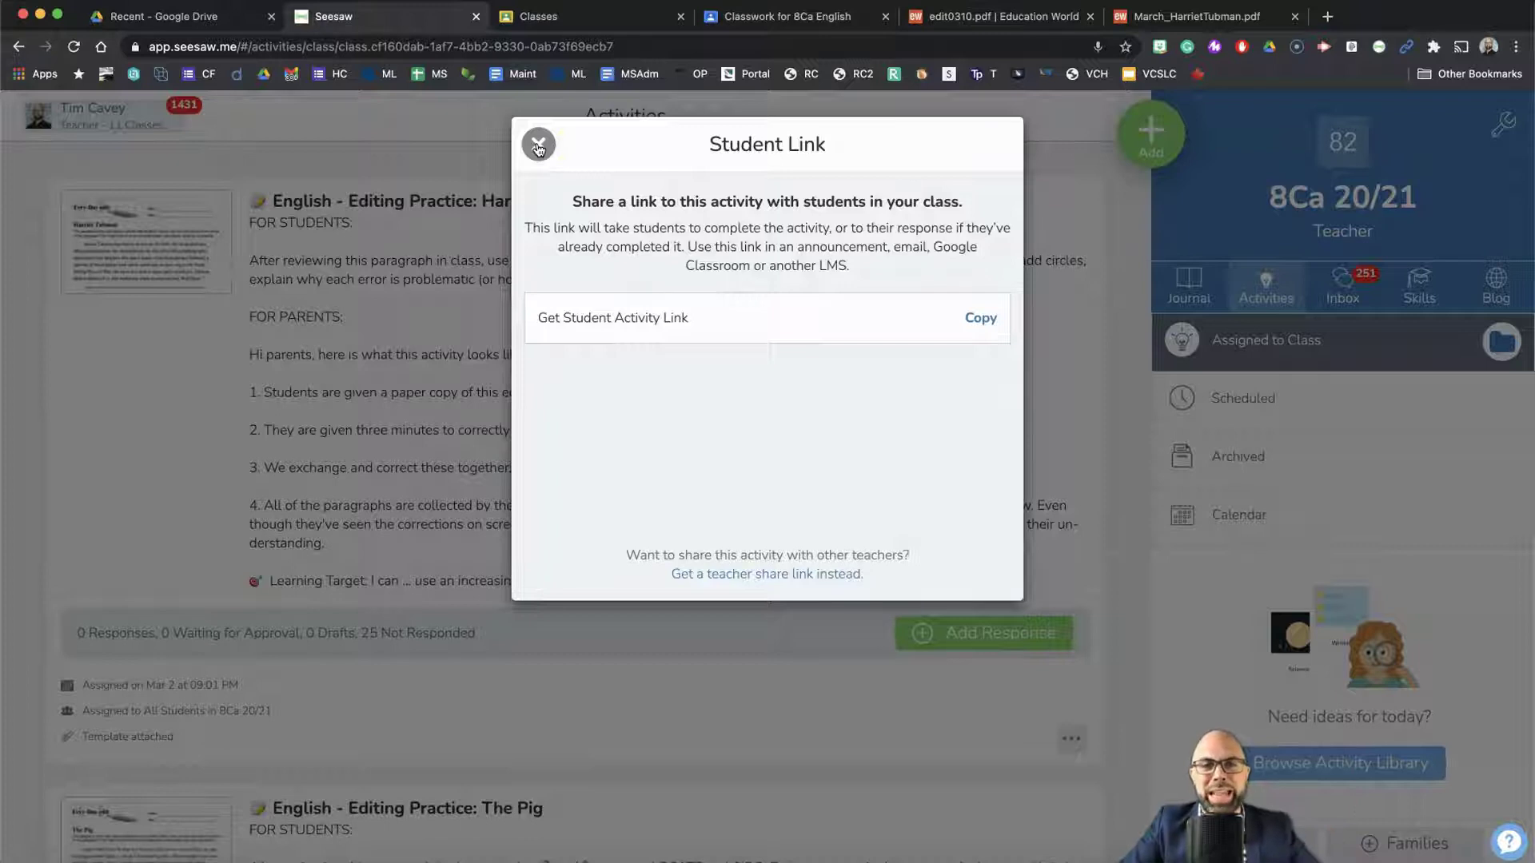
left_click(538, 145)
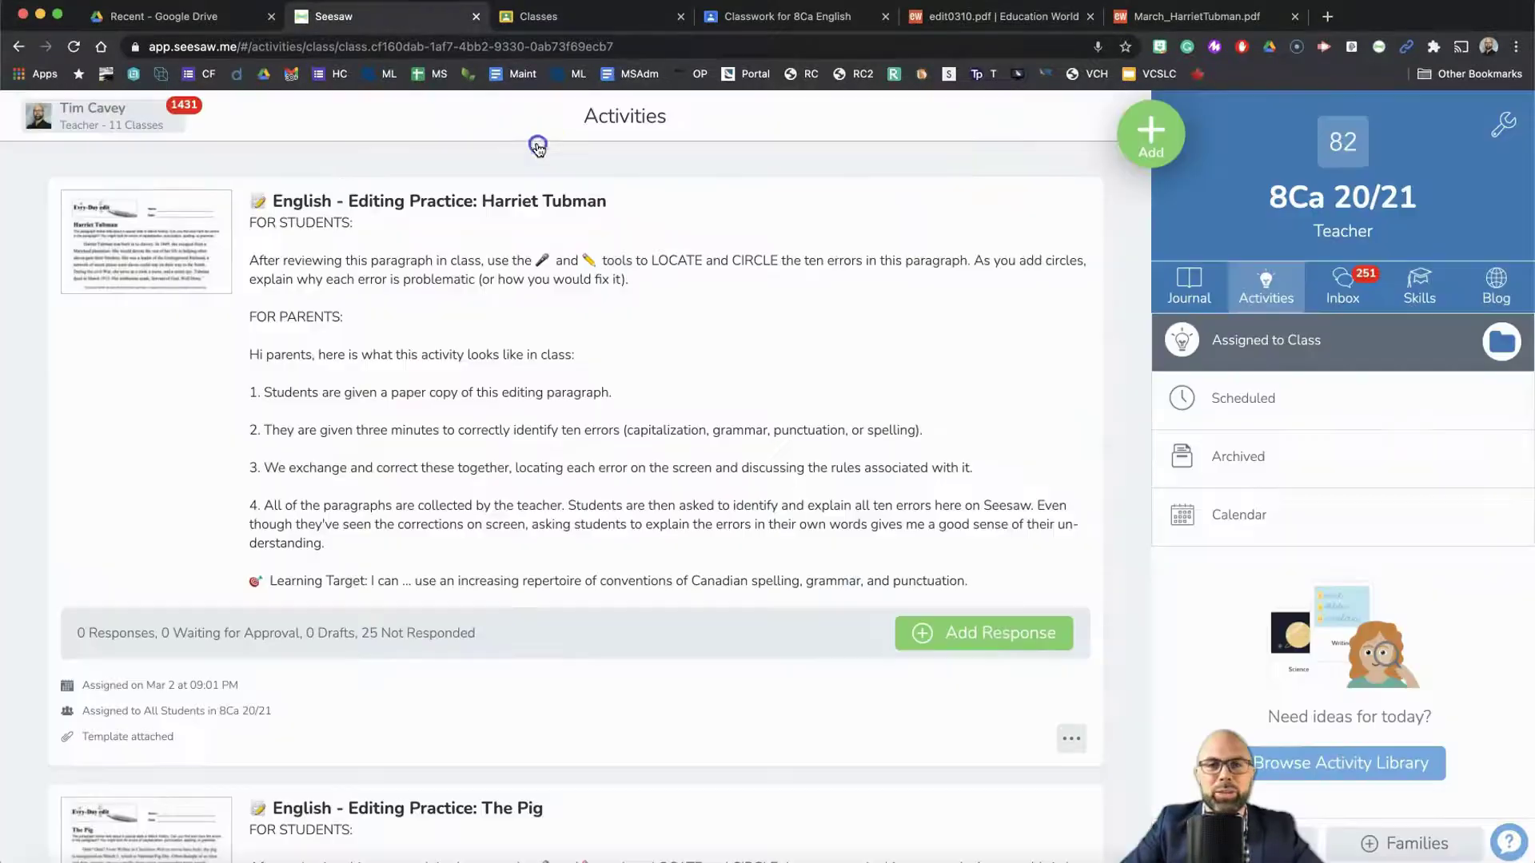
Reuse the 'Editing and Revising: Rosa Parks' post from 8Ca English as a new Classwork assignment.
left_click(803, 18)
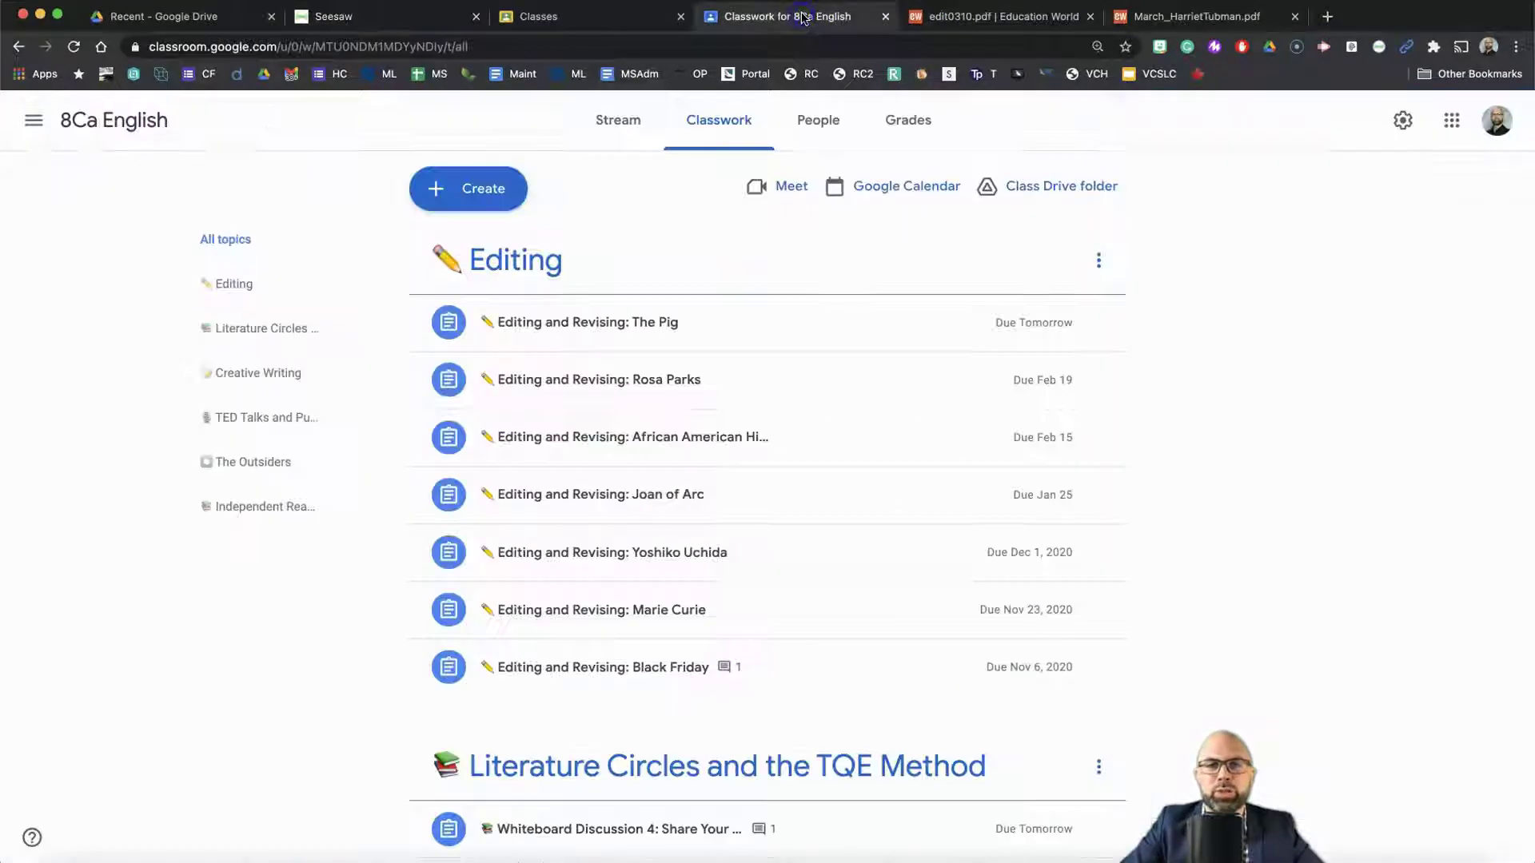
left_click(474, 192)
left_click(516, 430)
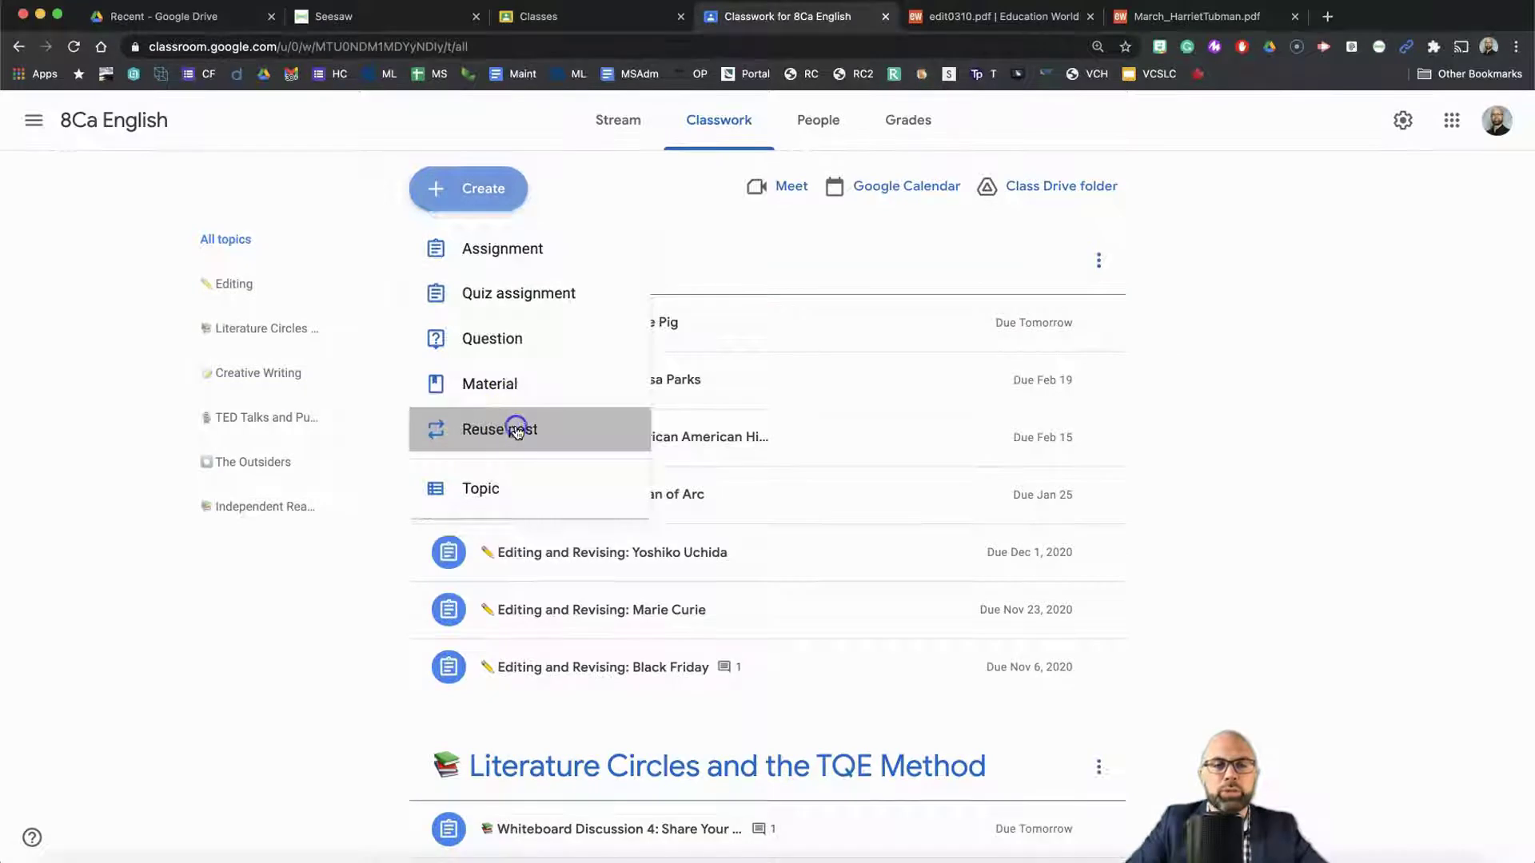
left_click(669, 414)
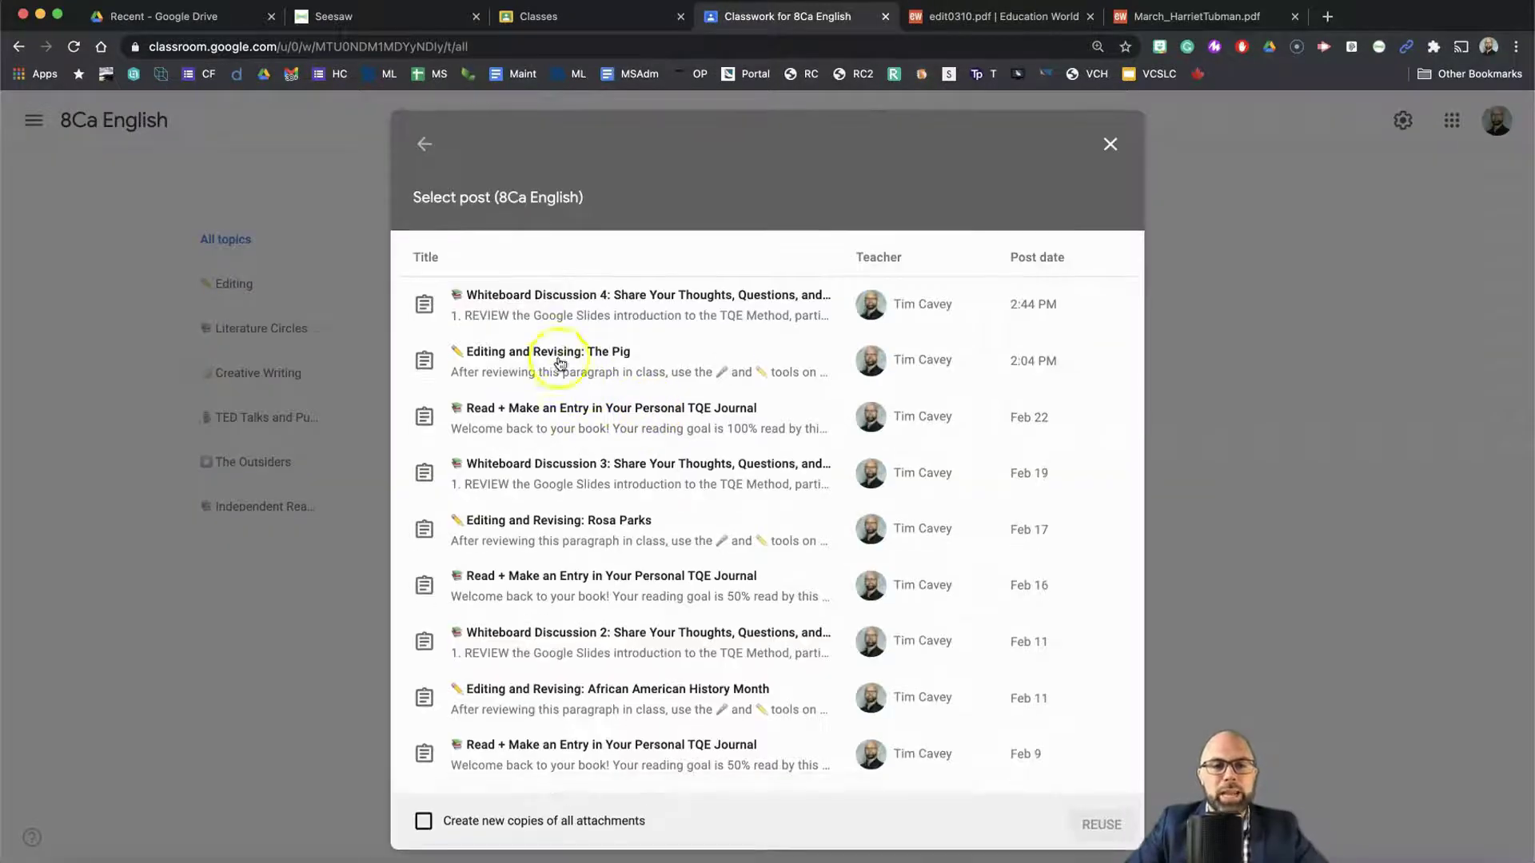
left_click(560, 528)
left_click(1102, 824)
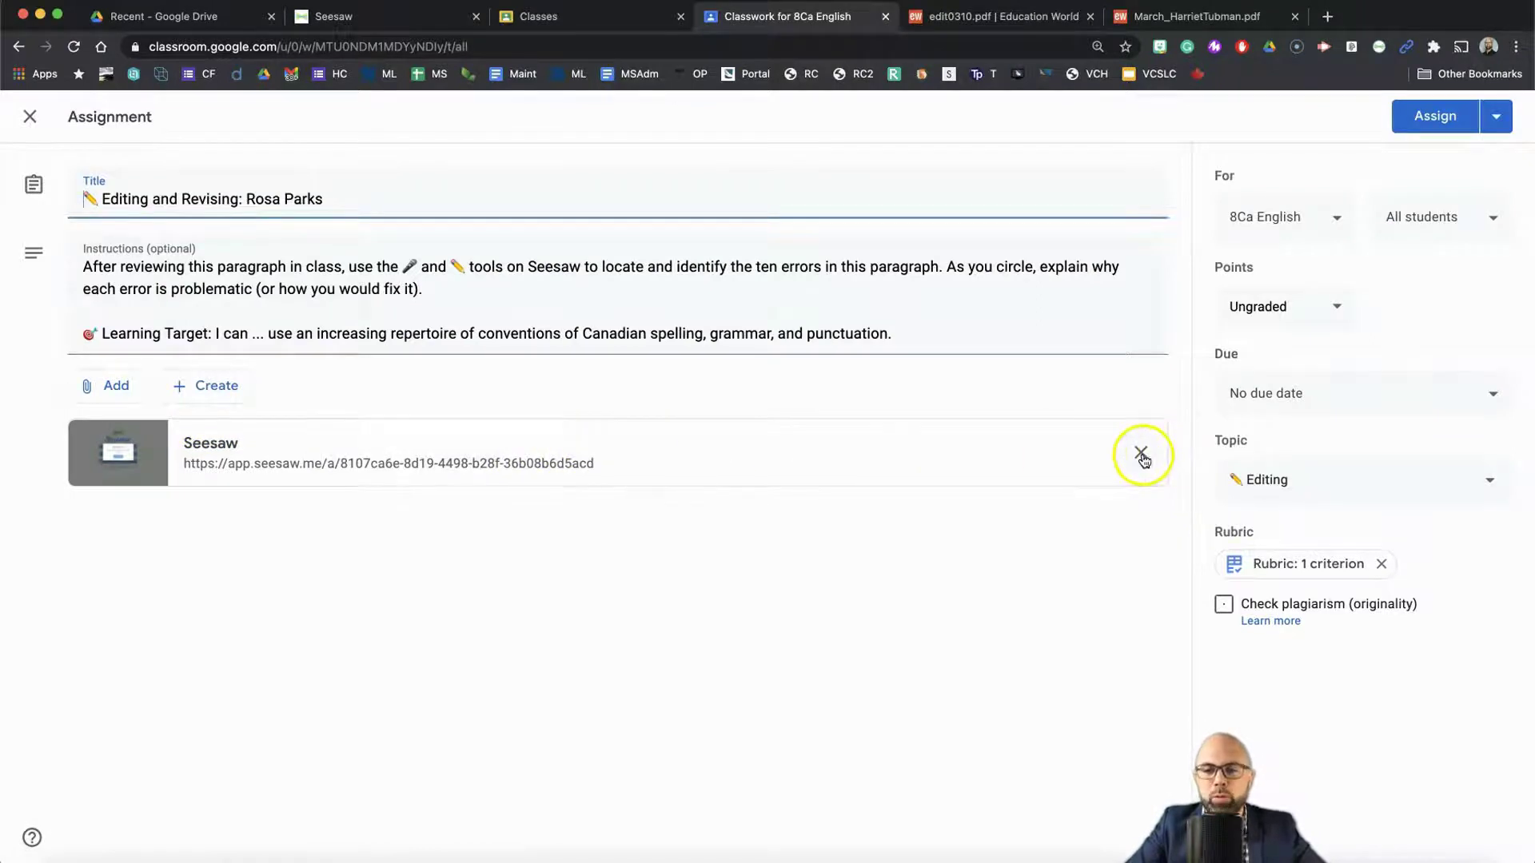
Replace the old Seesaw attachment with the pasted student link and change the title to 'Editing and Revising: Harriet Tubman'.
left_click(1141, 454)
left_click(103, 387)
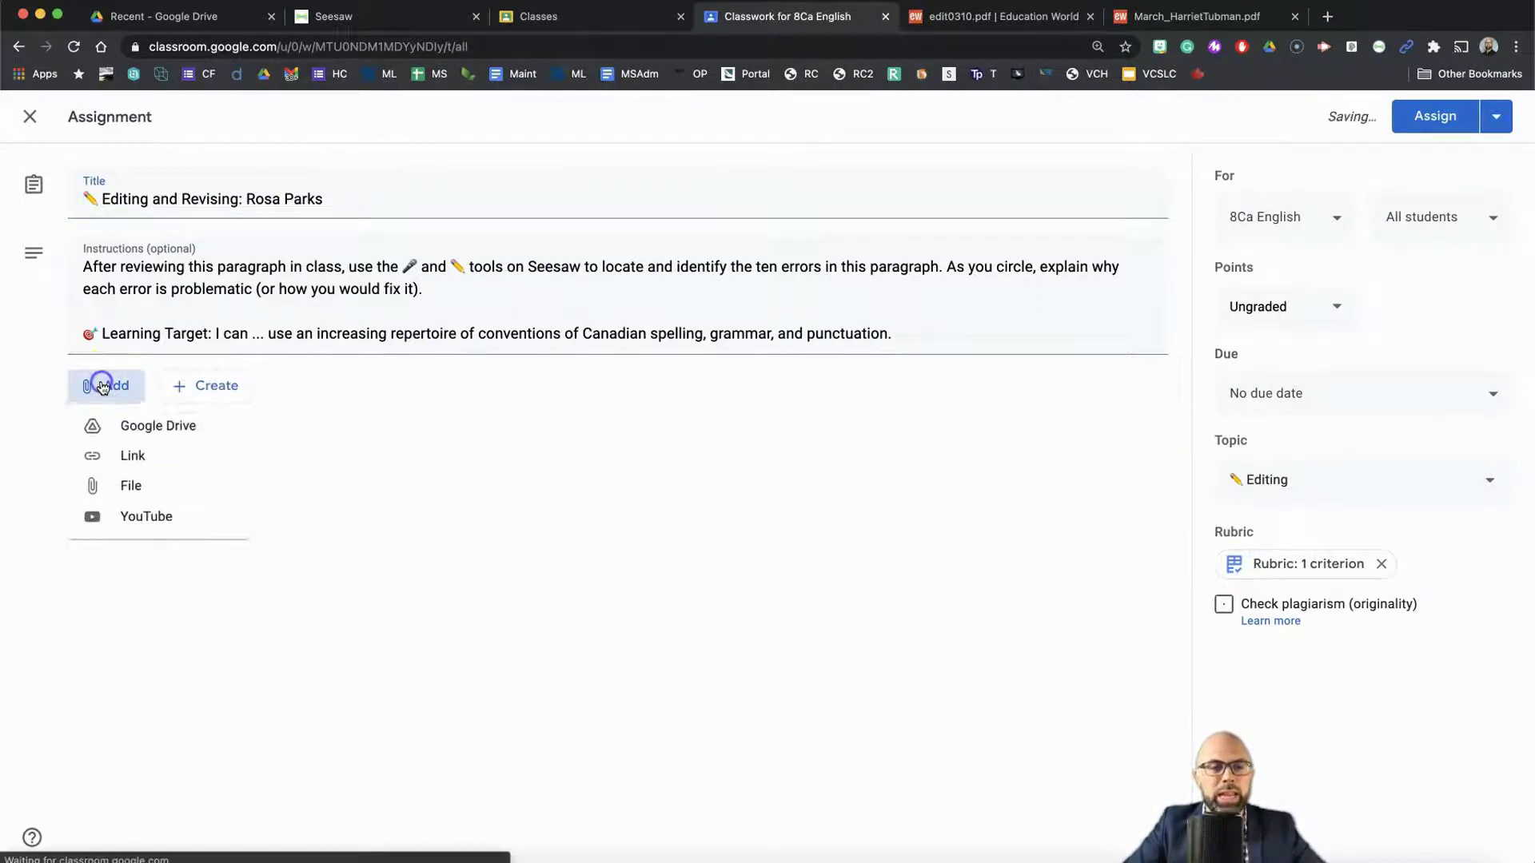
left_click(156, 457)
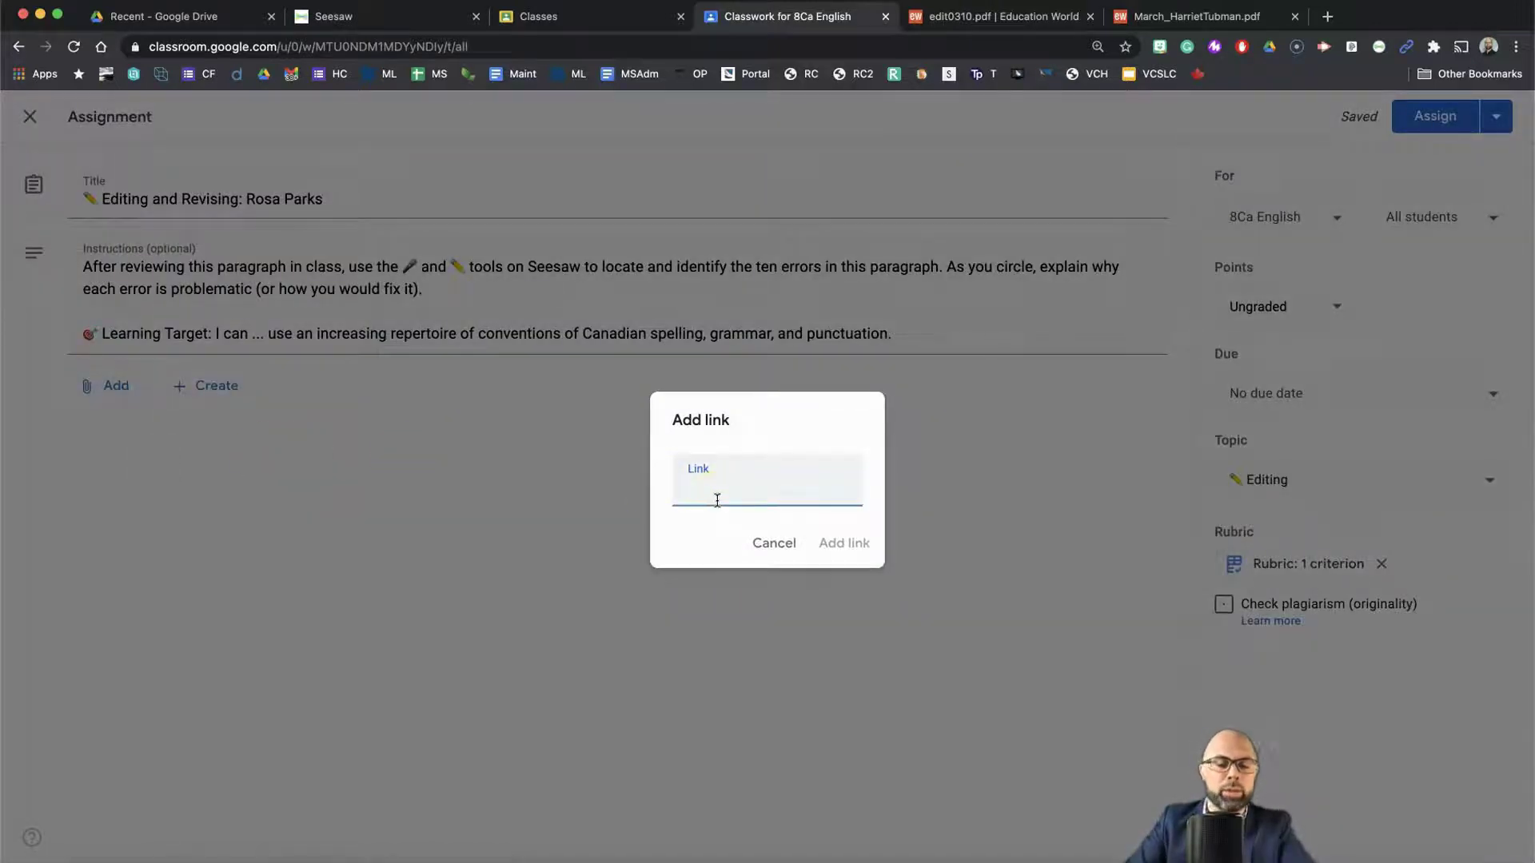
key("super+v")
left_click(861, 553)
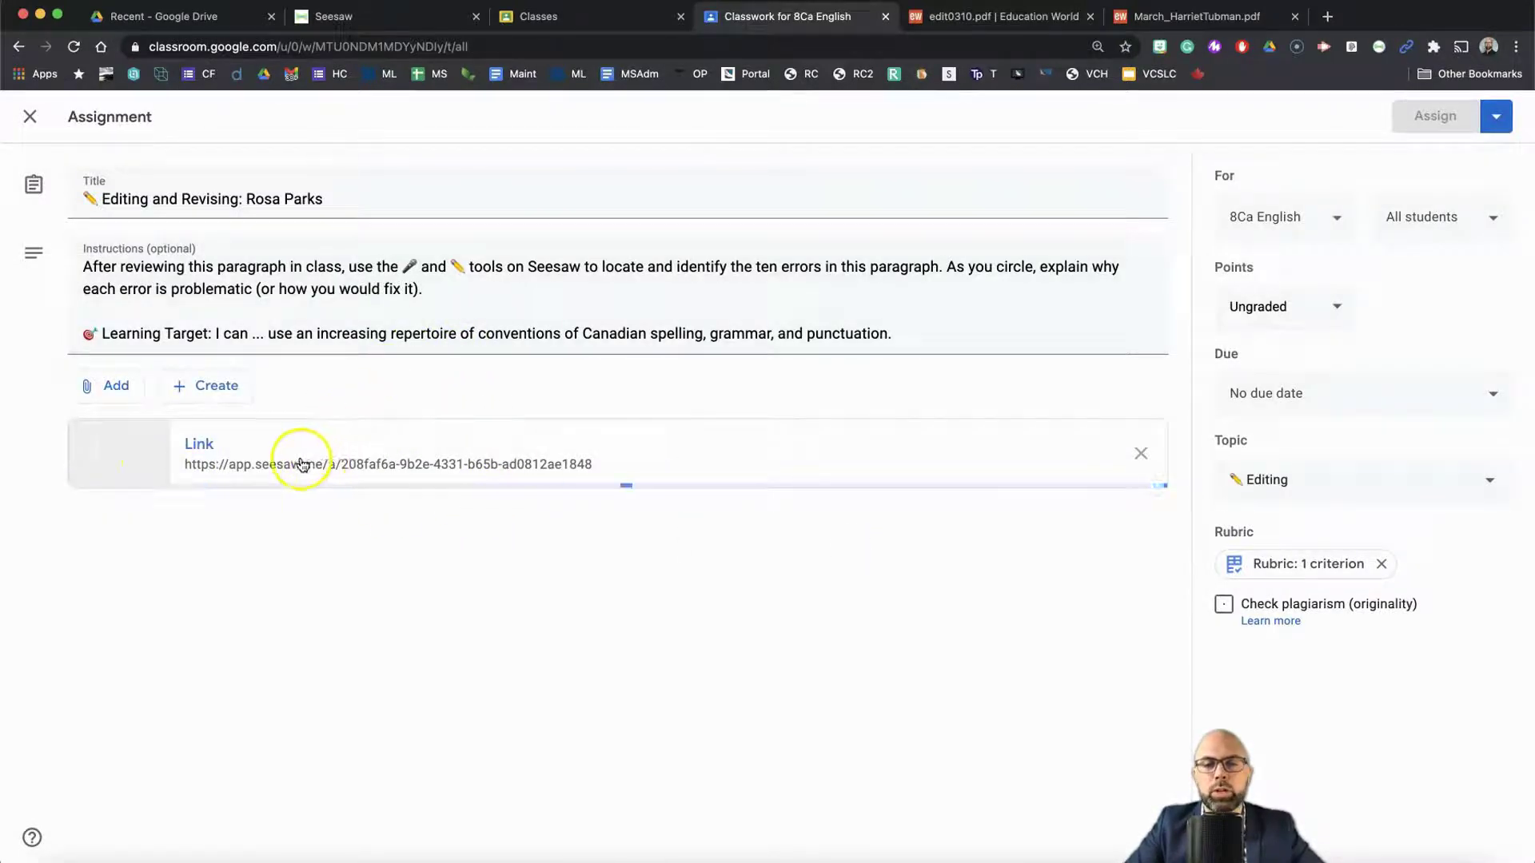
left_click(384, 201)
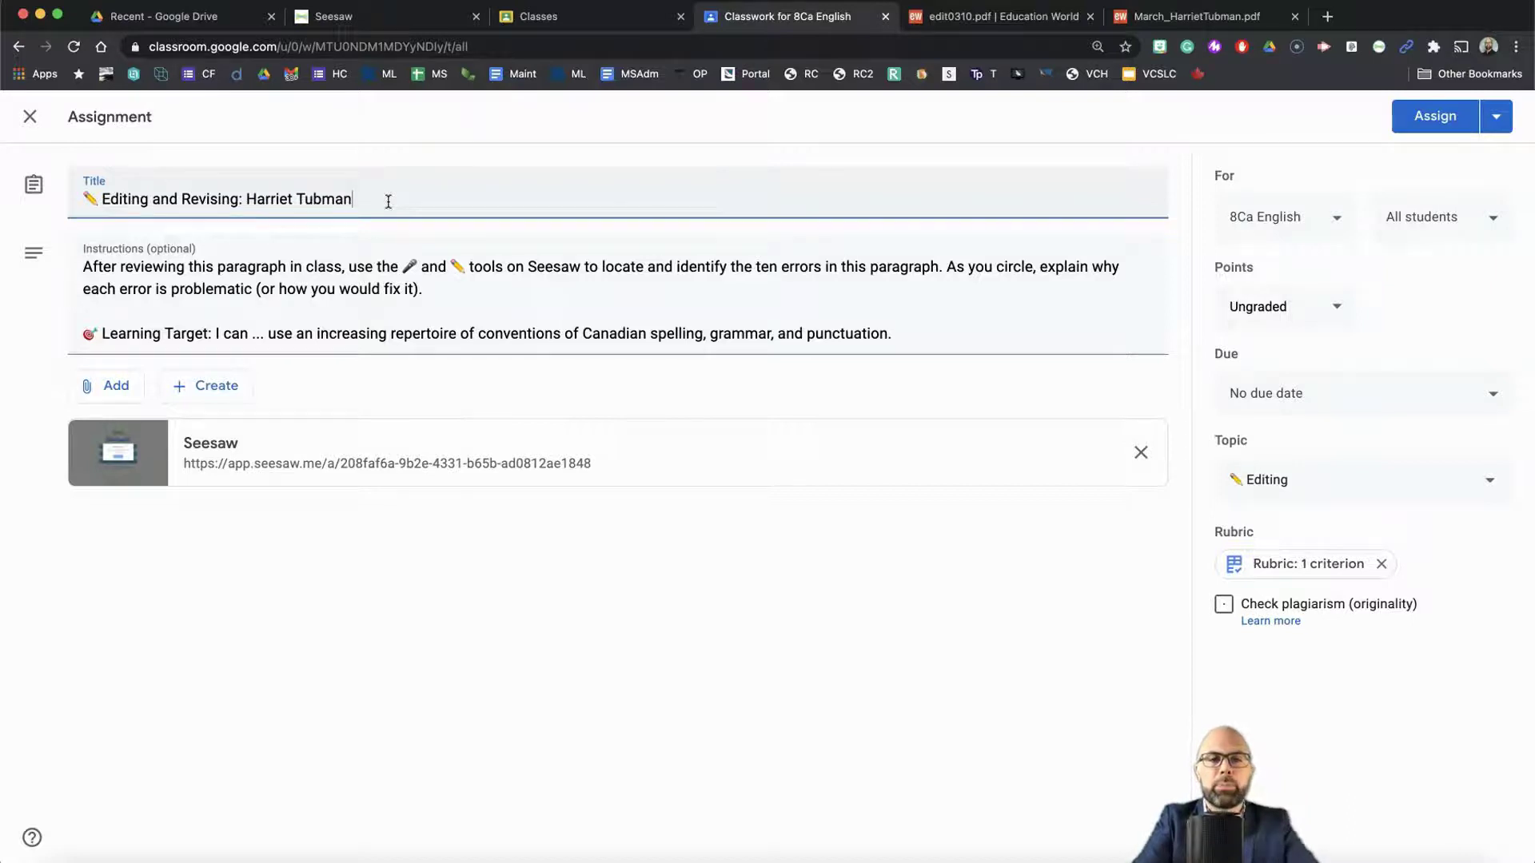
Set the assignment's due date to March 3 (tomorrow).
left_click(1304, 395)
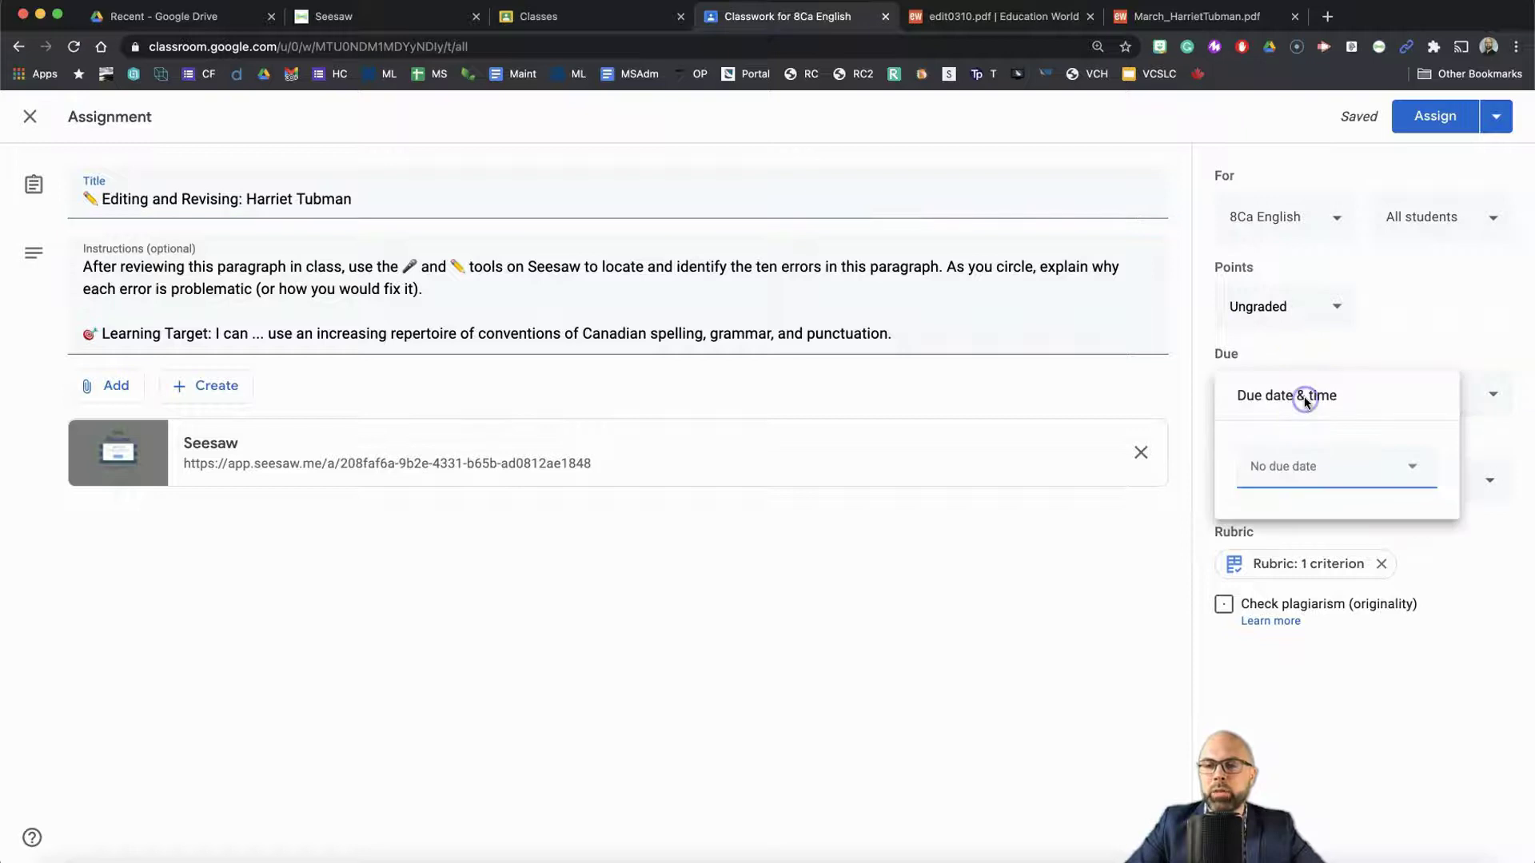
left_click(1310, 466)
left_click(1345, 557)
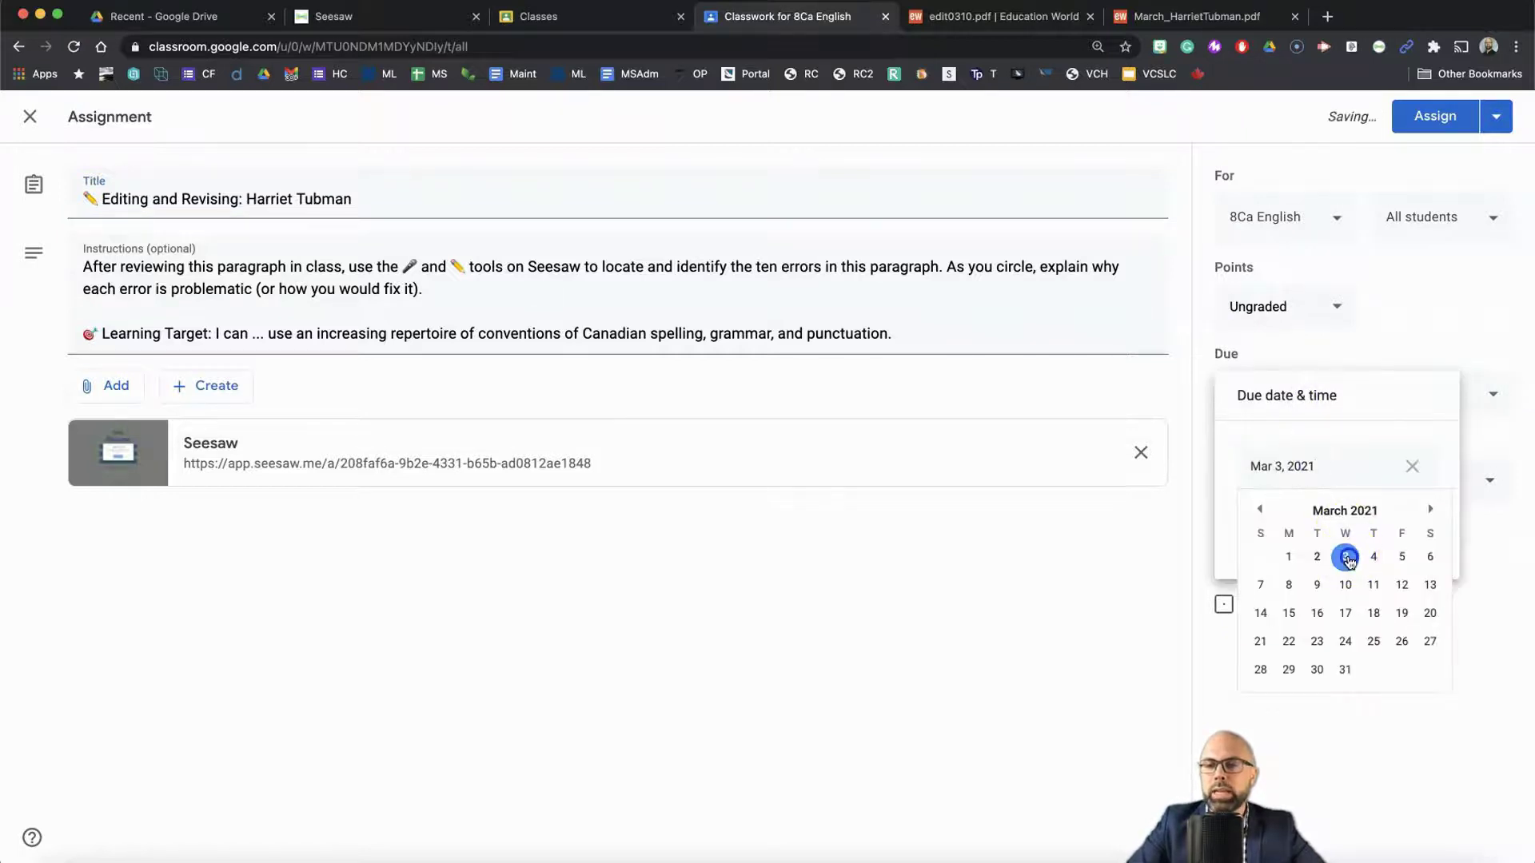
left_click(1171, 609)
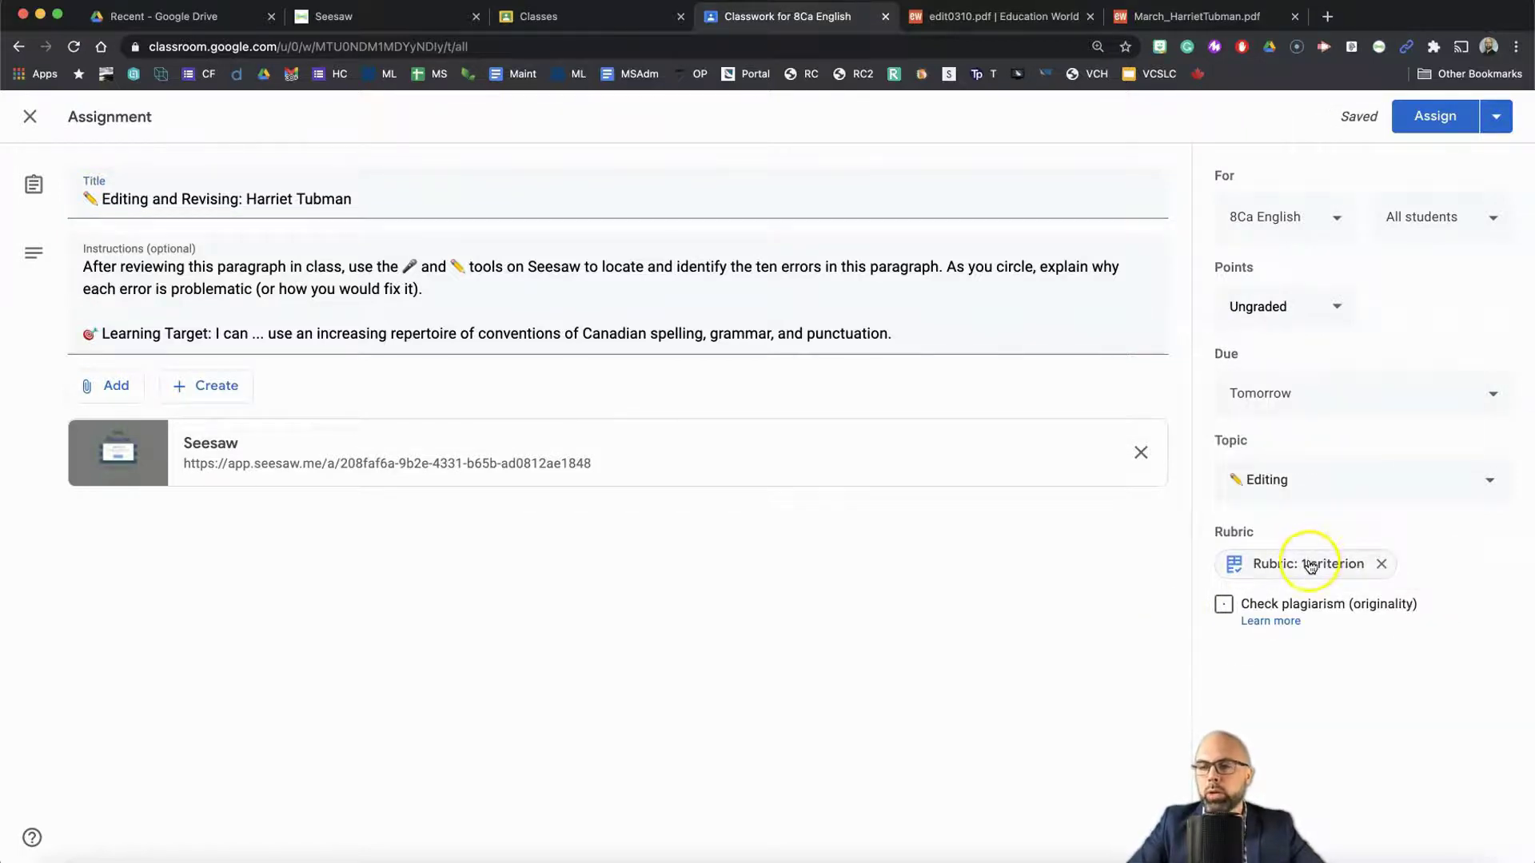
Review the attached rubric, then post the assignment to 8Ca English.
left_click(1310, 565)
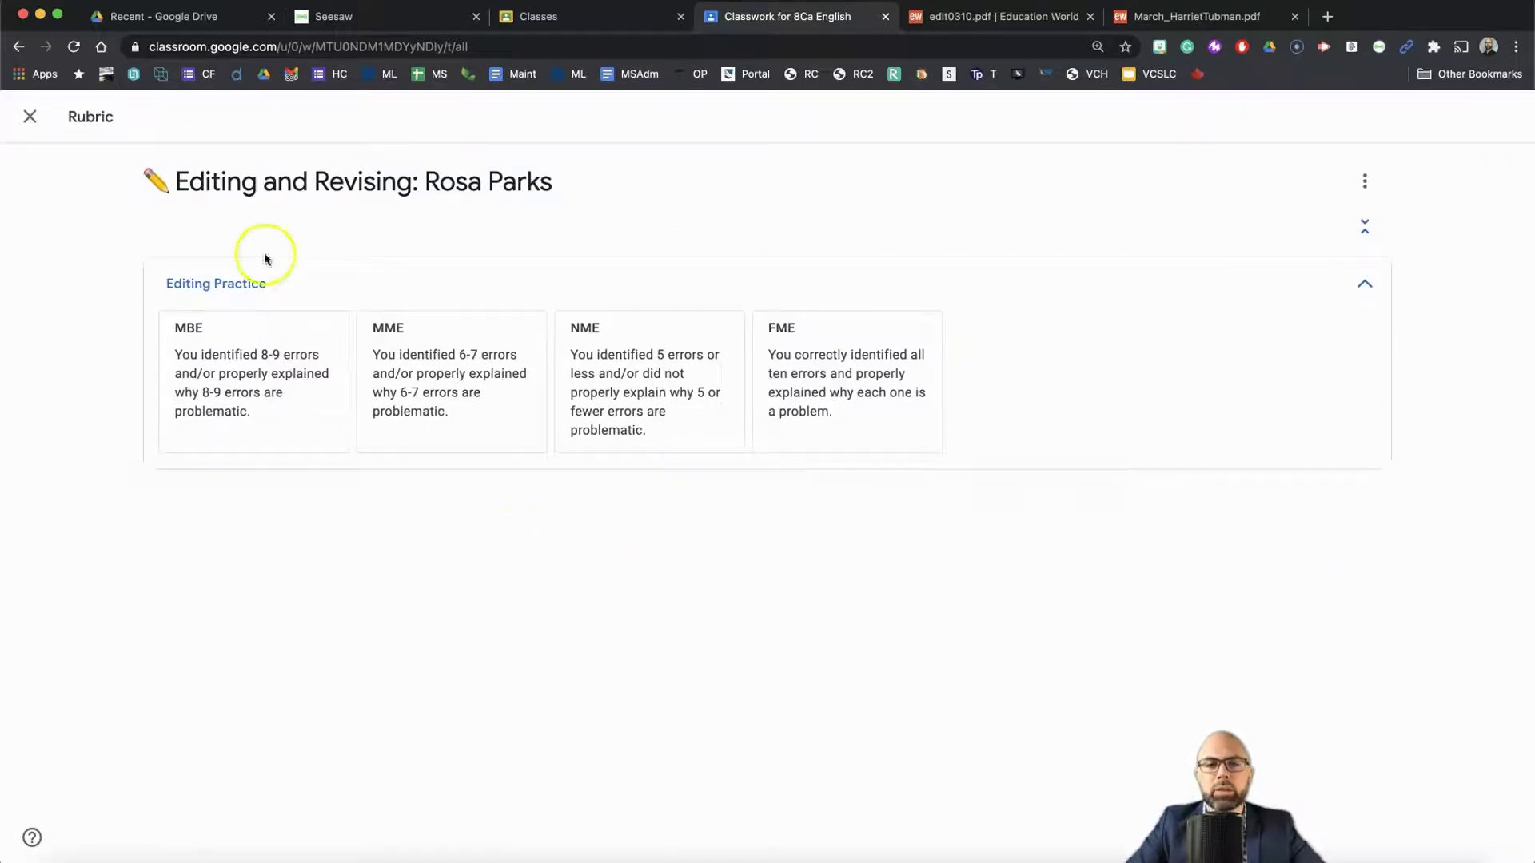
left_click(29, 120)
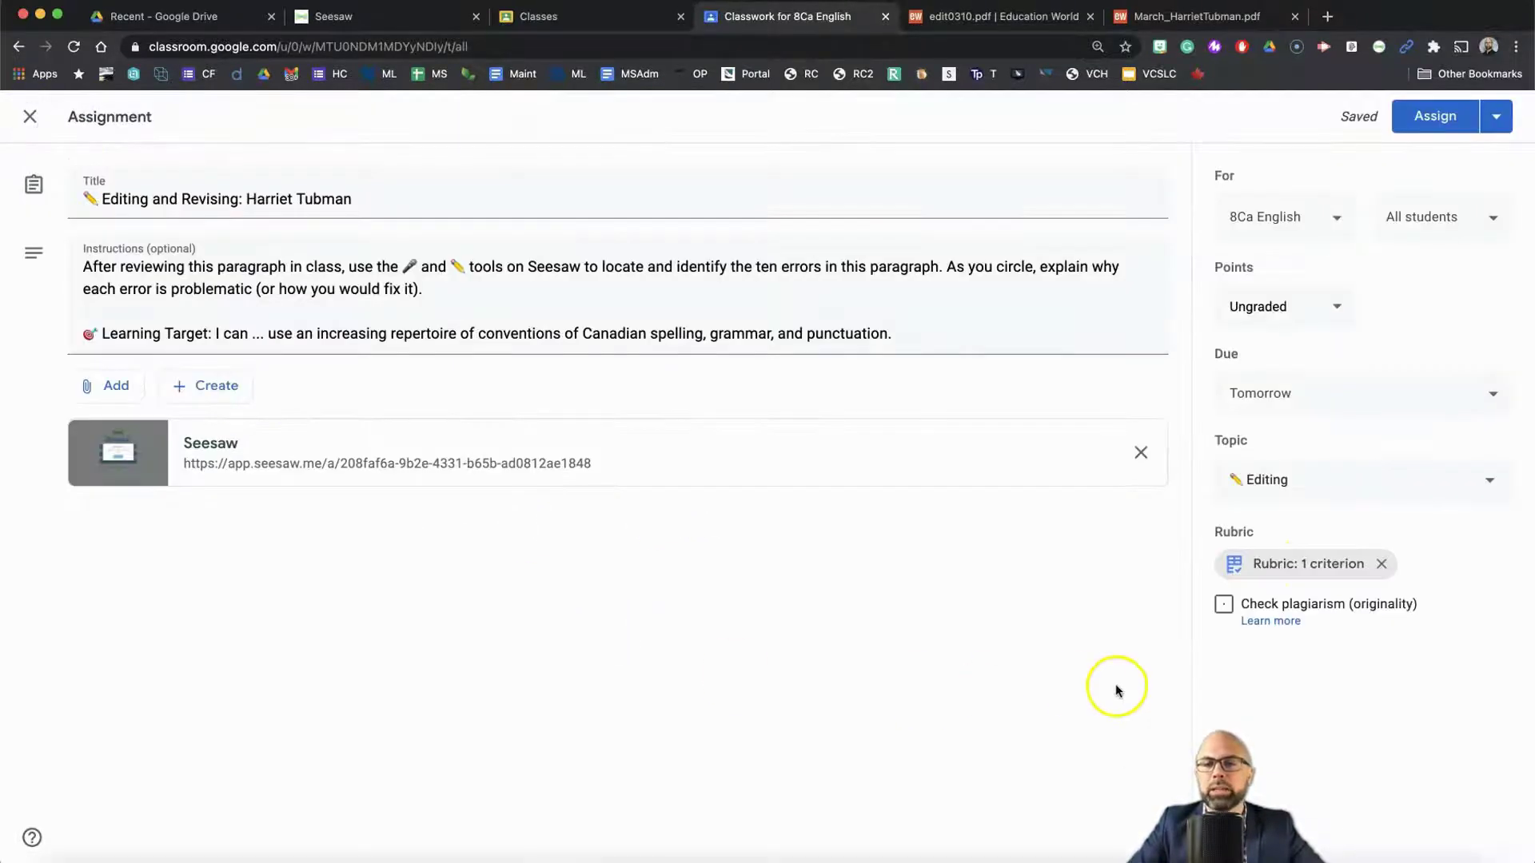
left_click(1430, 118)
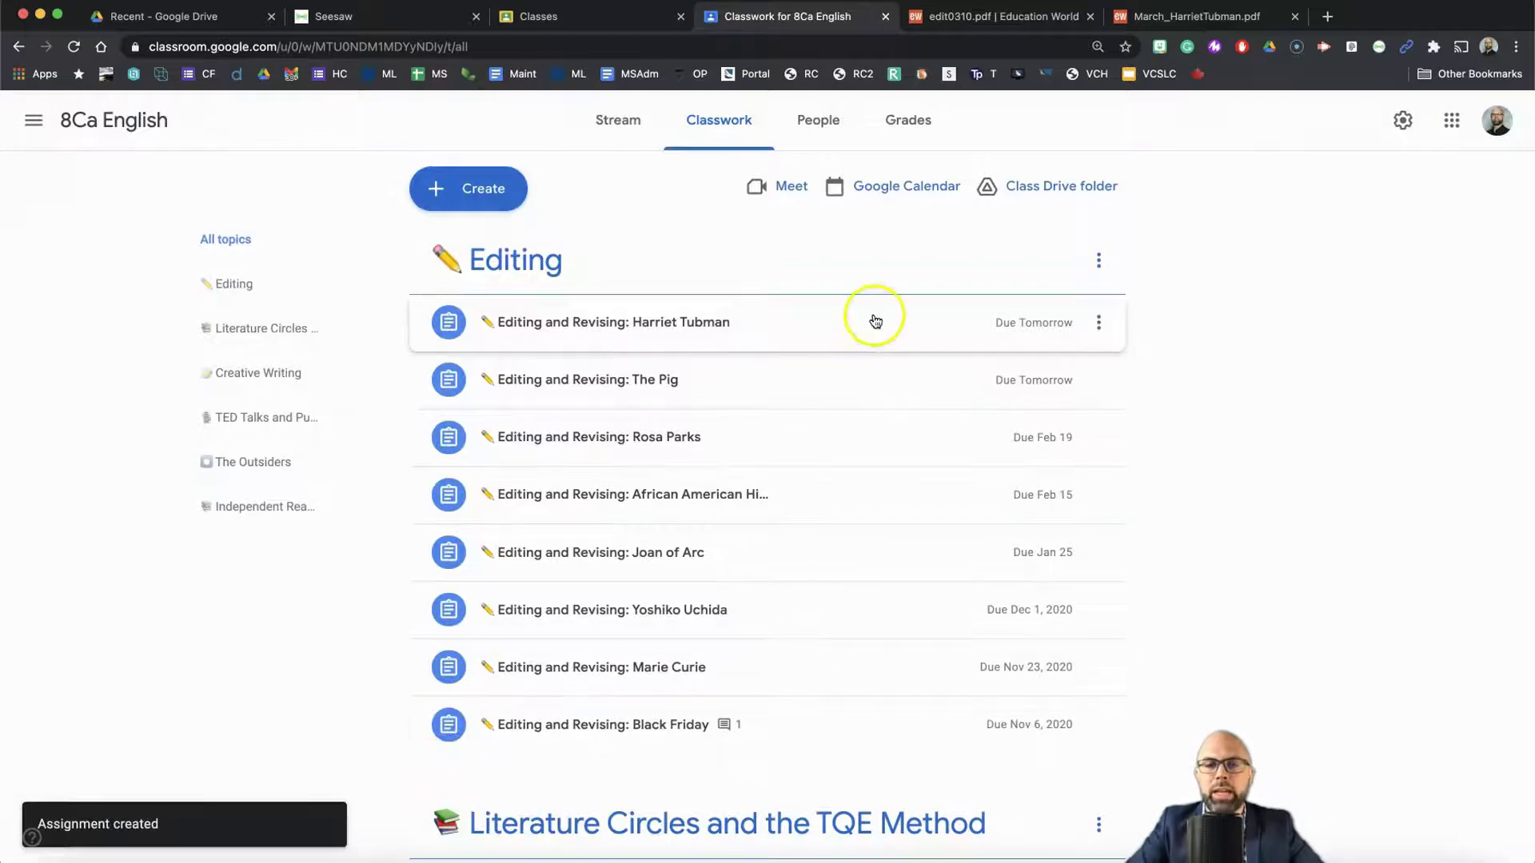
Switch back to Seesaw's 8Ca 20/21 activities list with the Harriet Tubman activity.
left_click(404, 22)
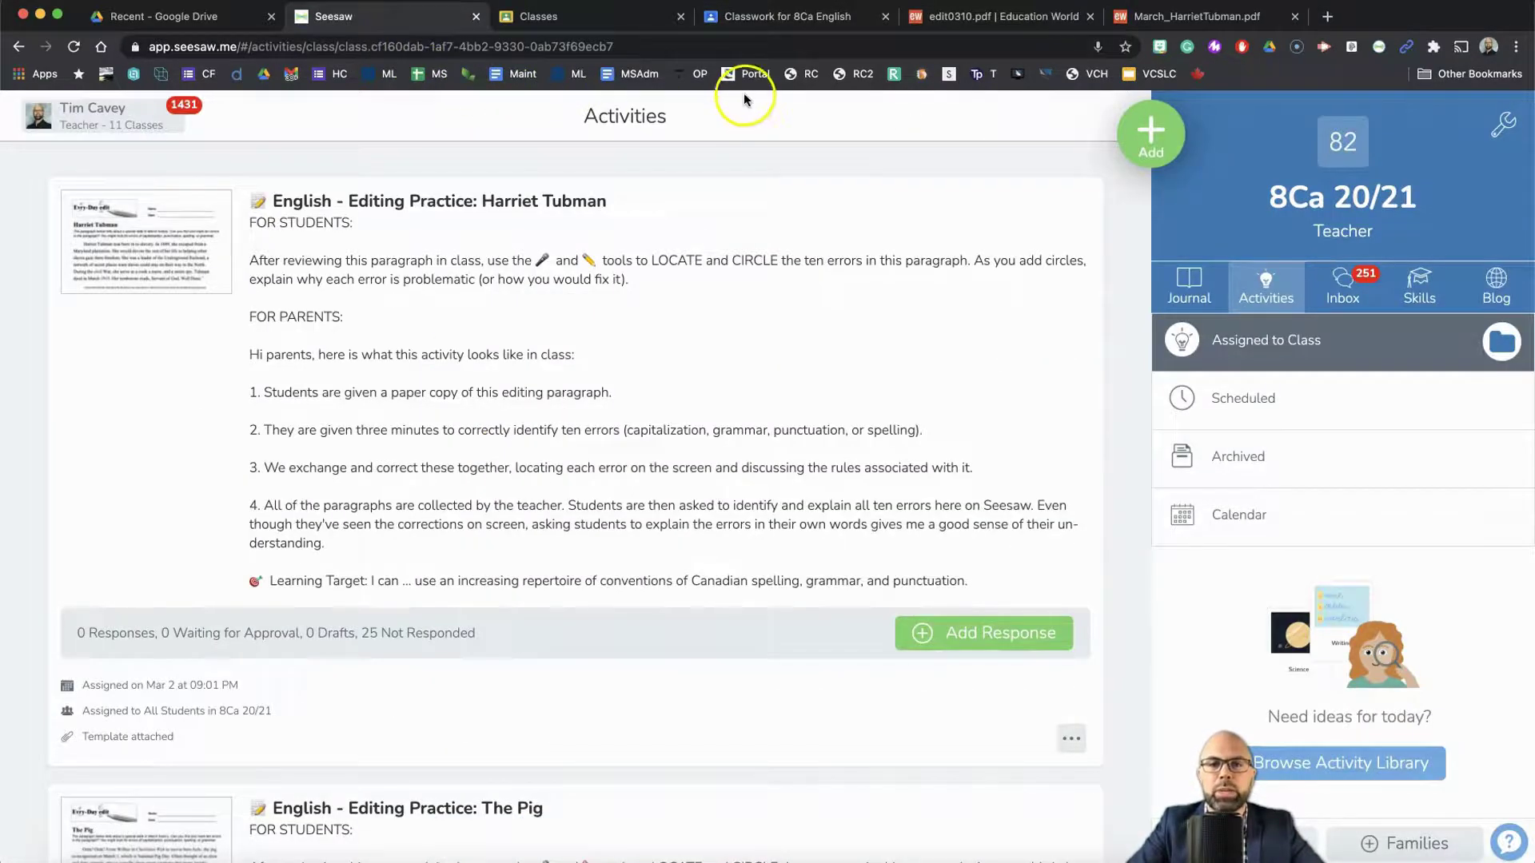